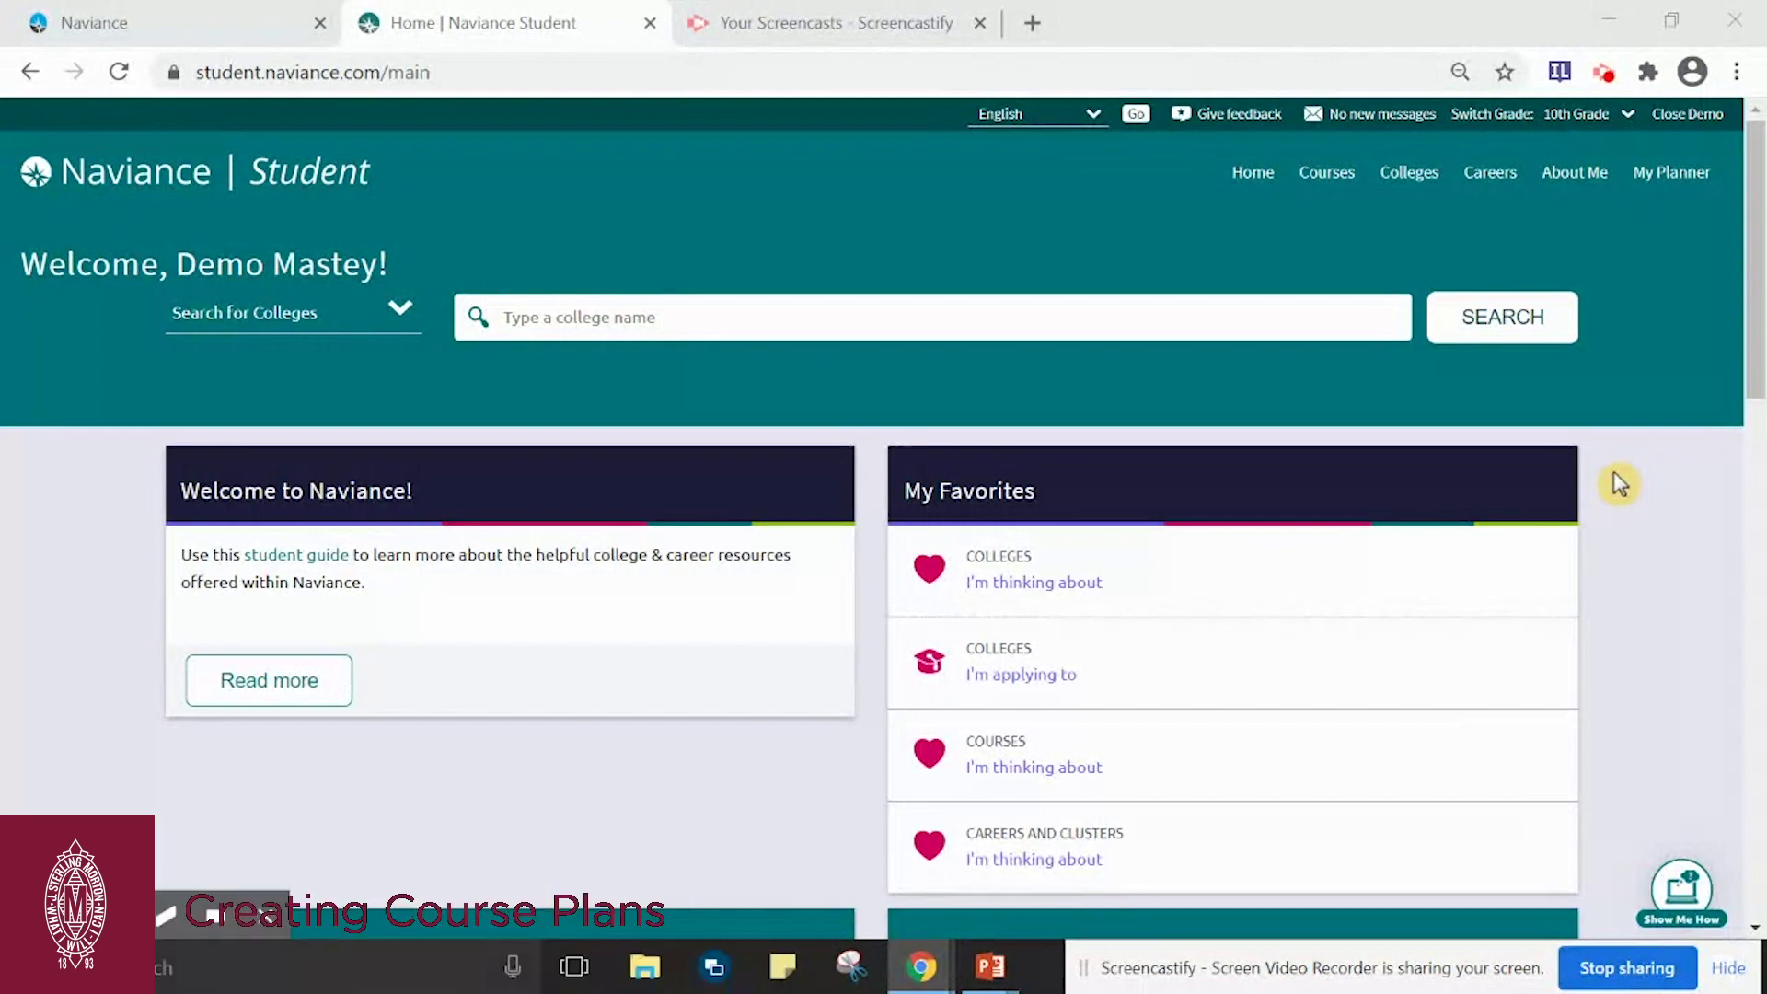
# - Go to Manage Course Plans from the Courses menu
pyautogui.moveTo(1331, 186)
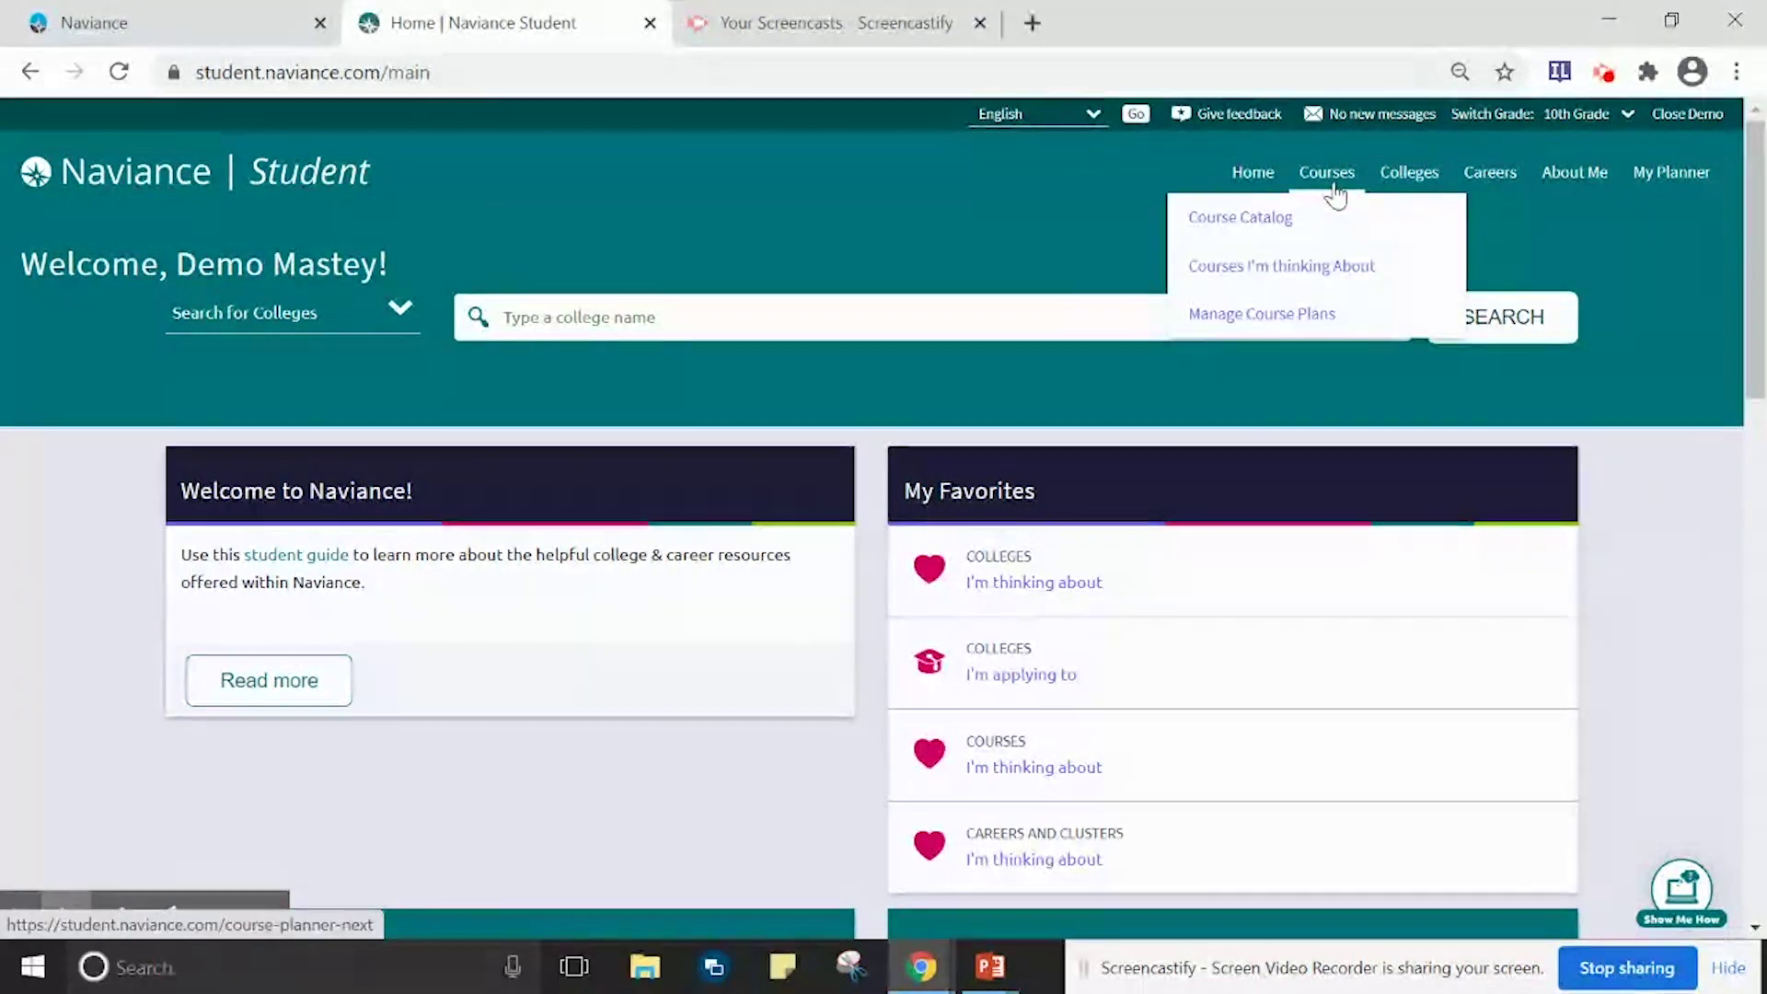
pyautogui.click(1281, 318)
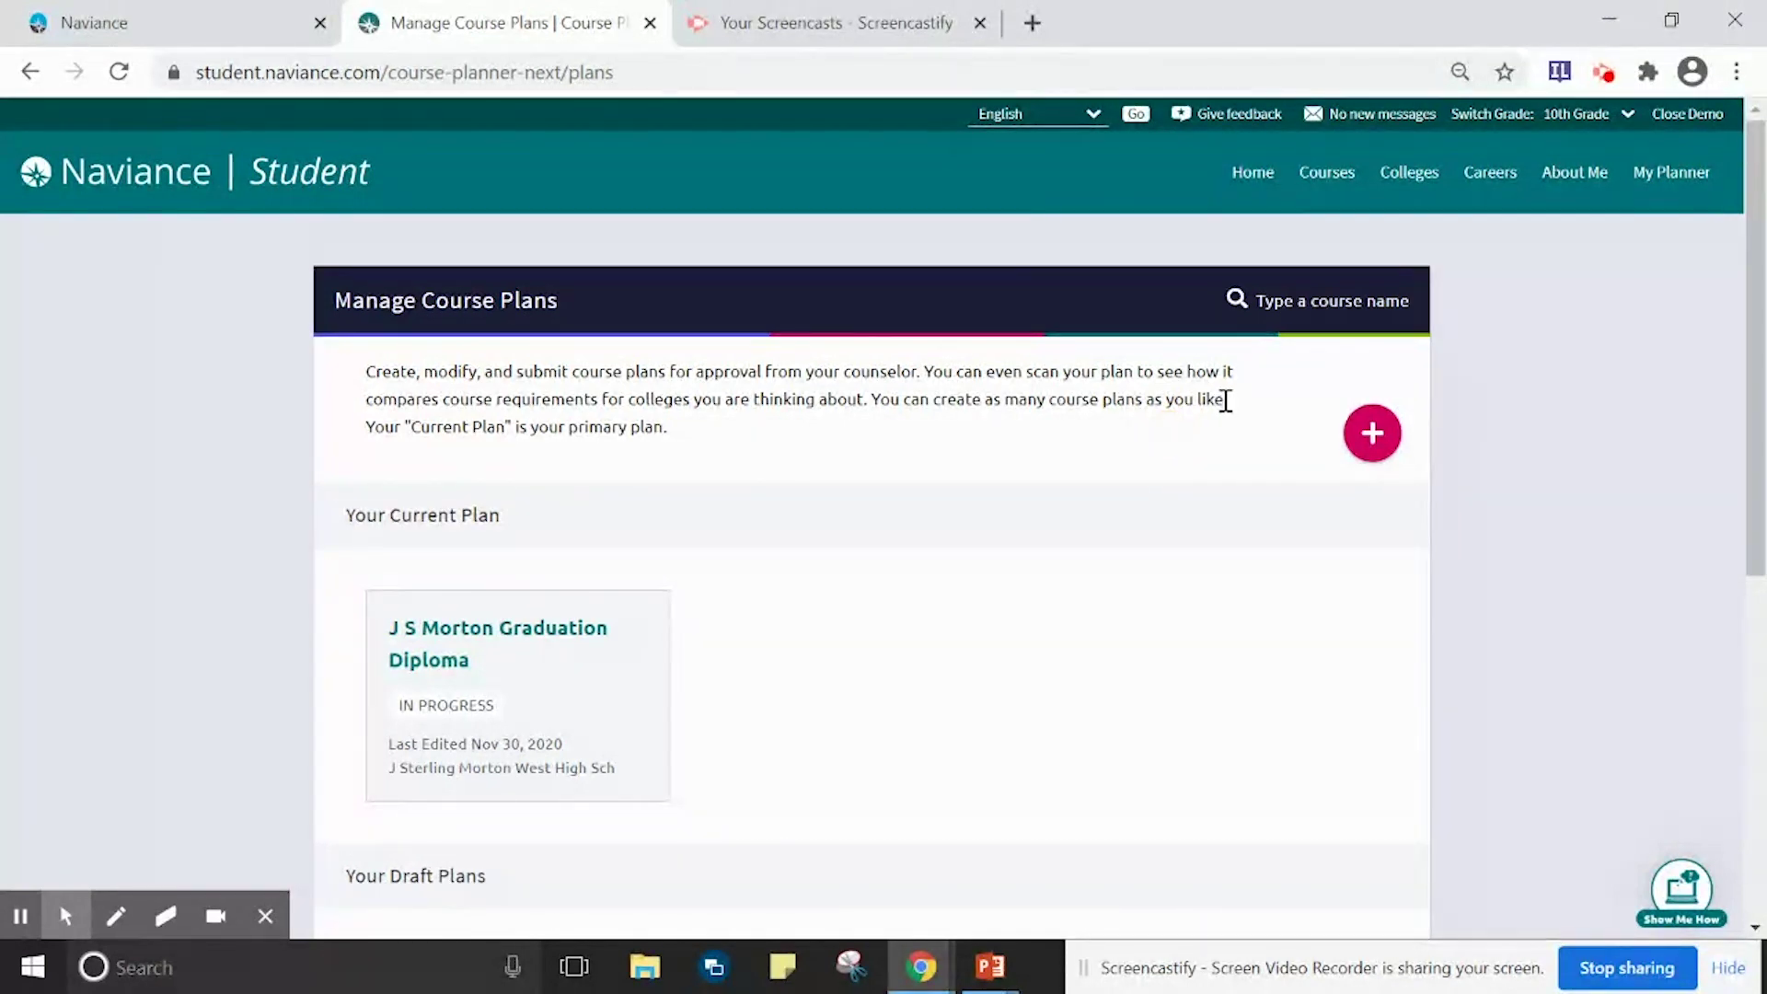
# - Start a new plan from the J S Morton Graduation Diploma, choosing to create it from scratch
pyautogui.click(1348, 444)
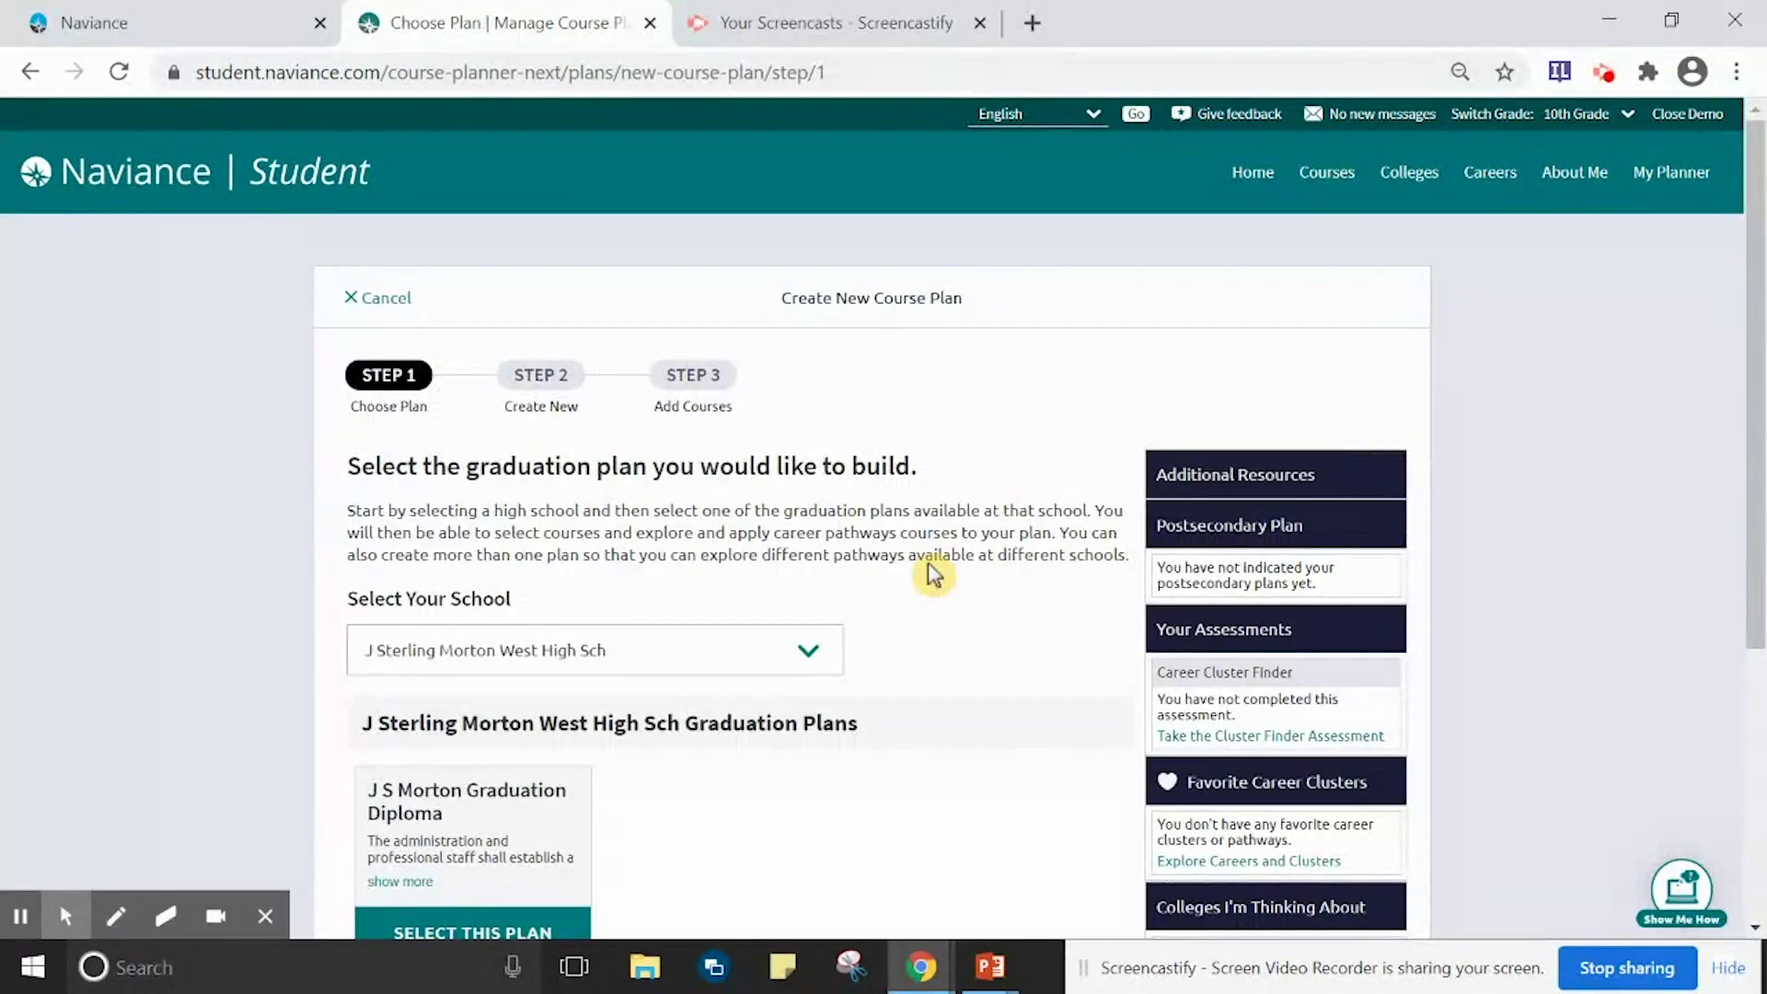
pyautogui.scroll(-1, 931, 572)
pyautogui.scroll(-2, 931, 572)
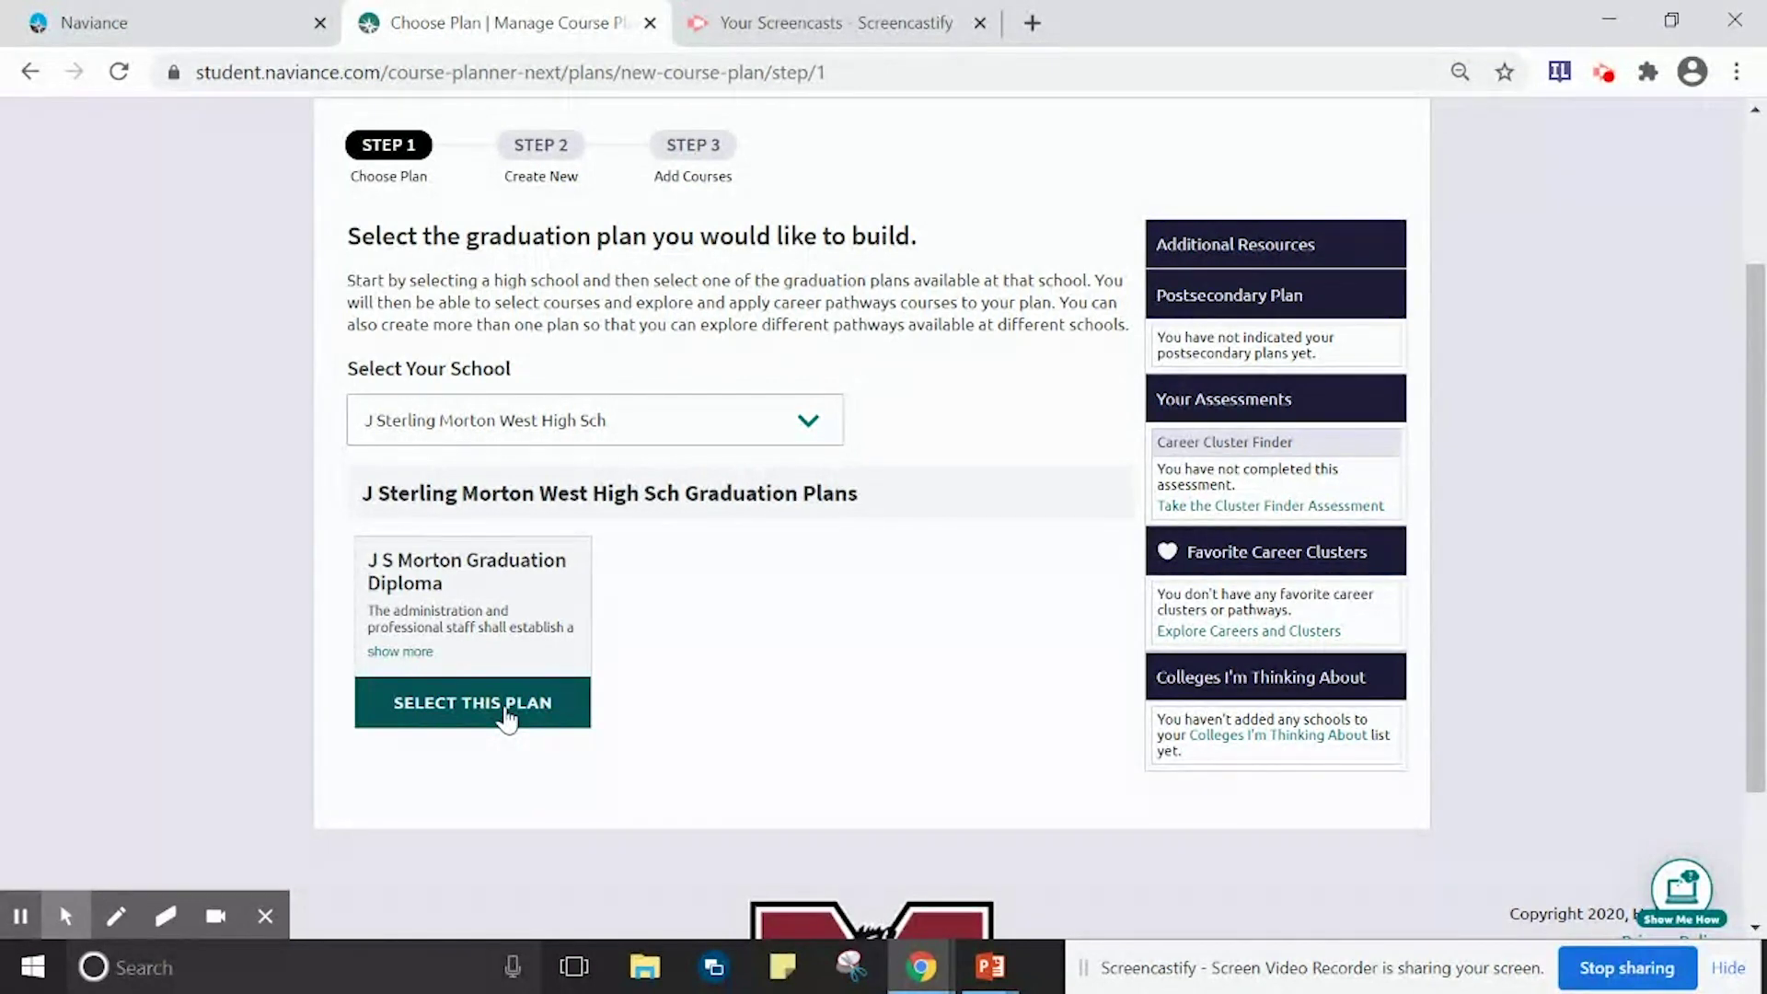
pyautogui.click(506, 708)
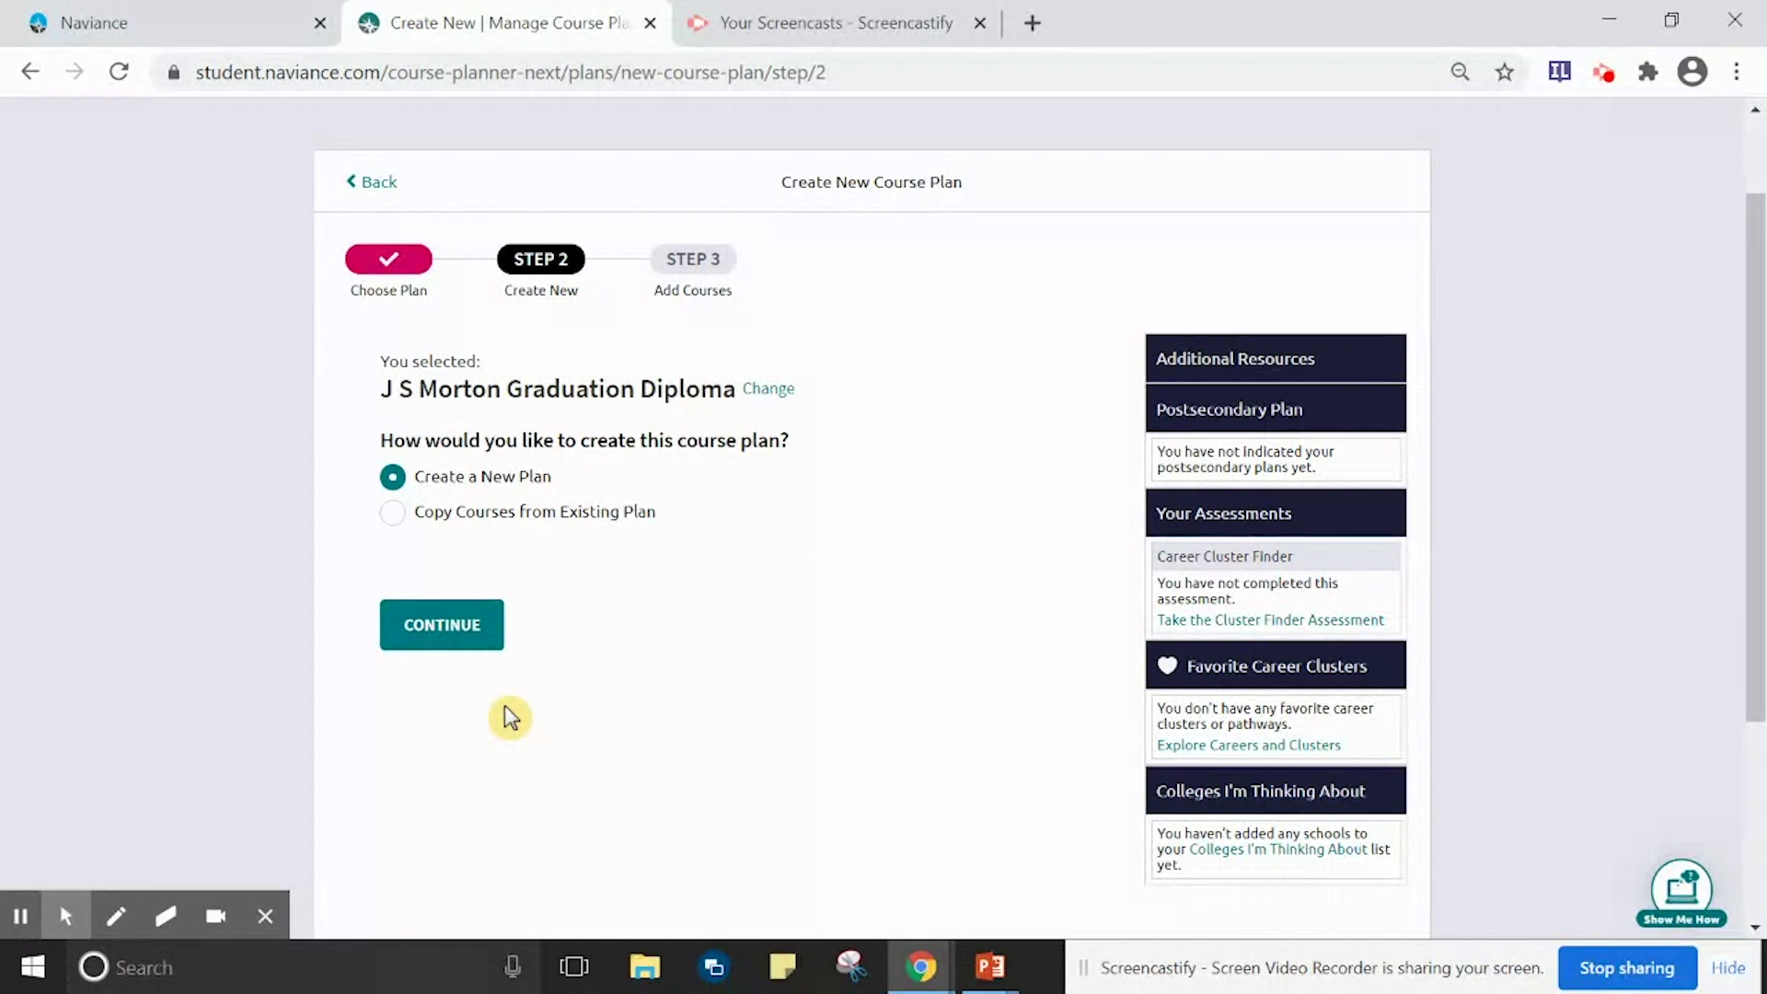
pyautogui.click(471, 614)
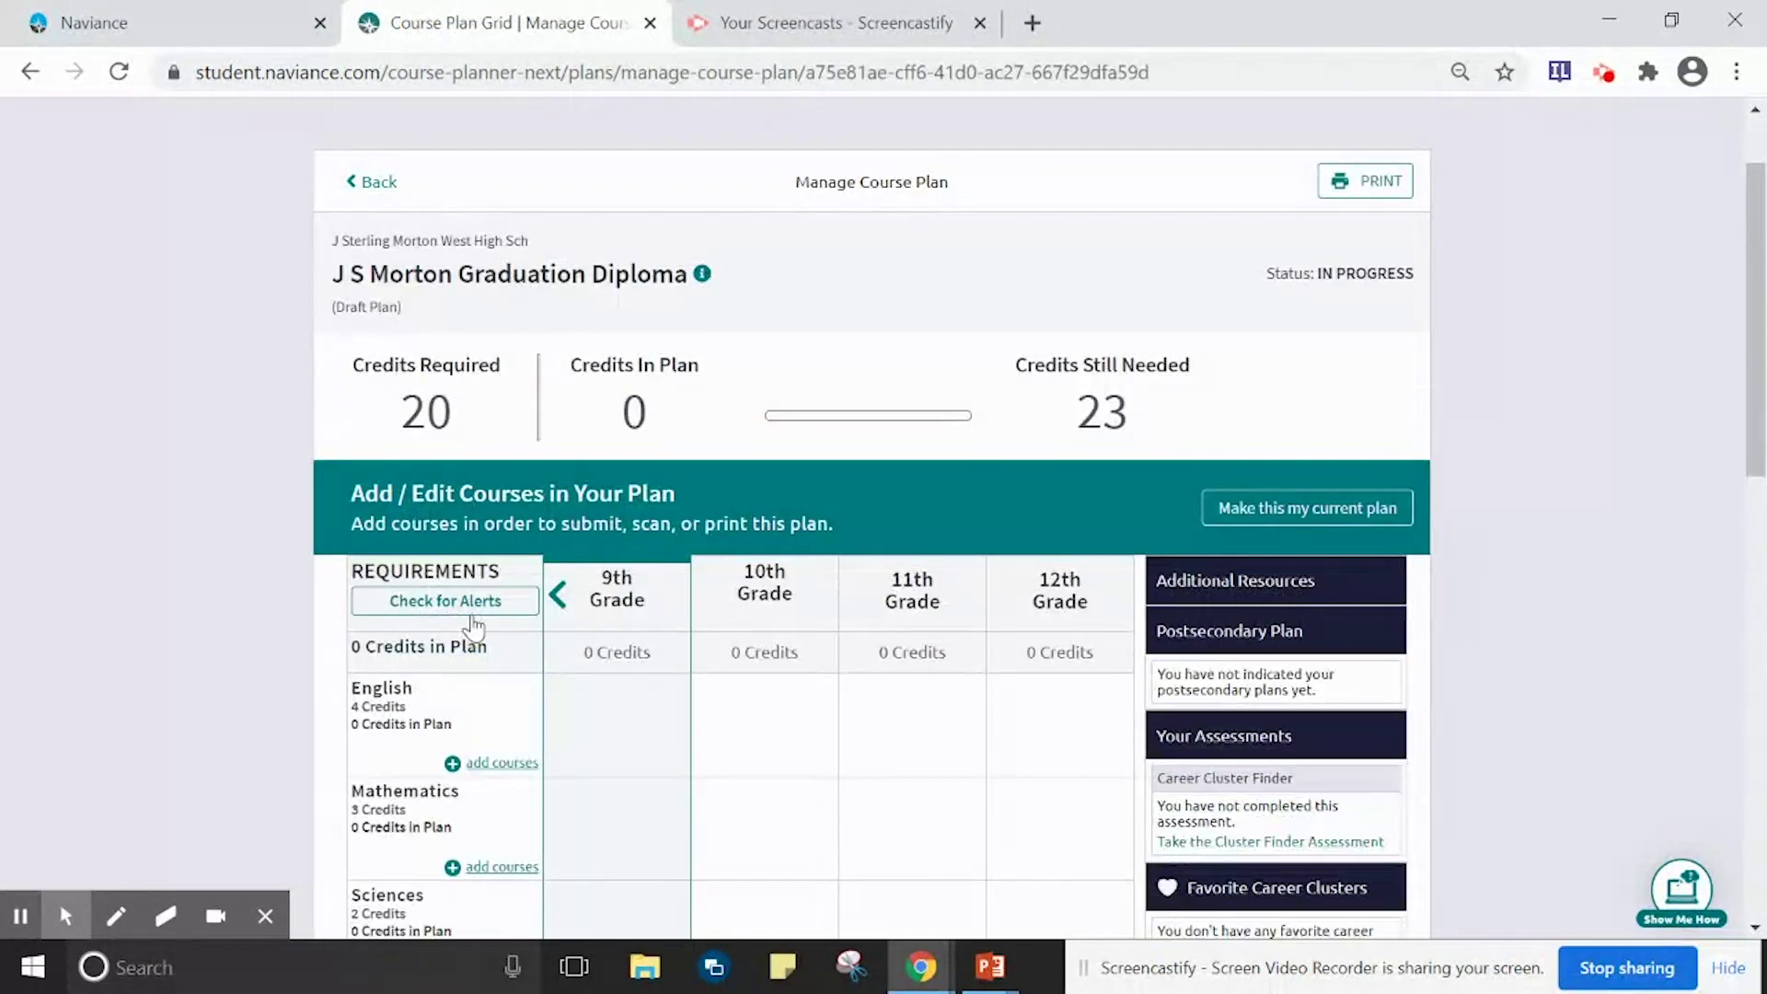
# - Review the empty 9th–12th grade requirements grid, then return to the course plans list
pyautogui.scroll(-3, 474, 628)
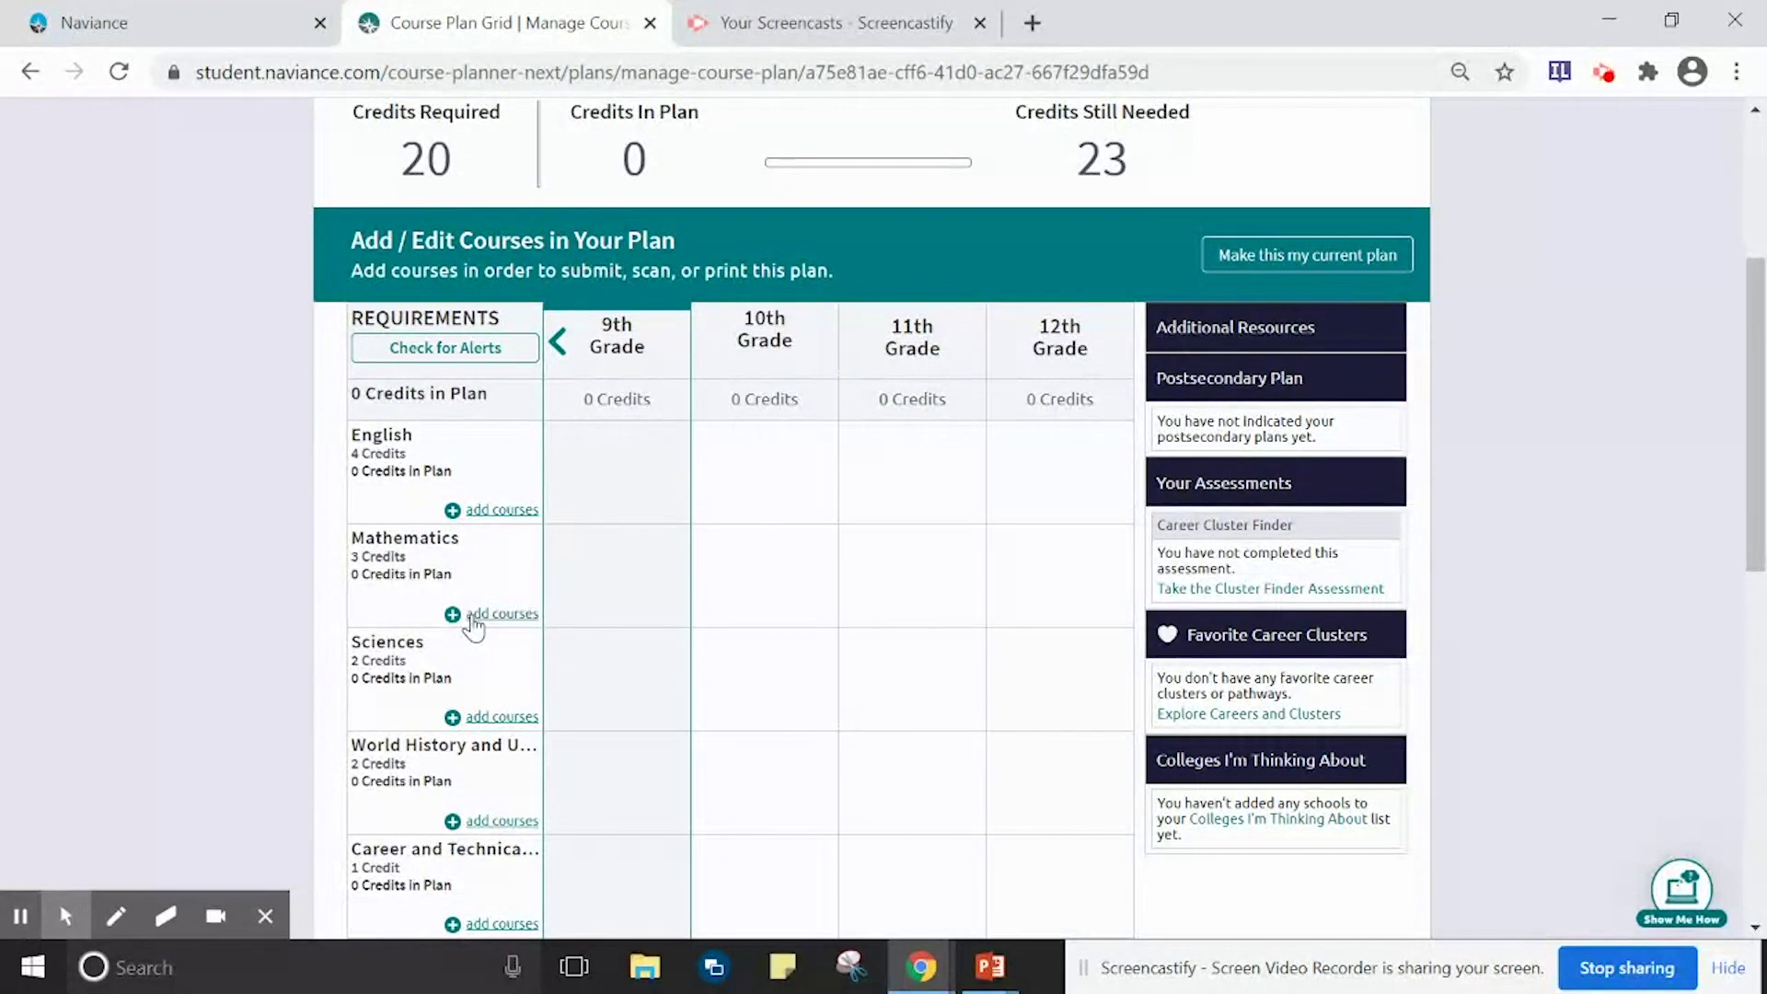
pyautogui.scroll(1, 474, 628)
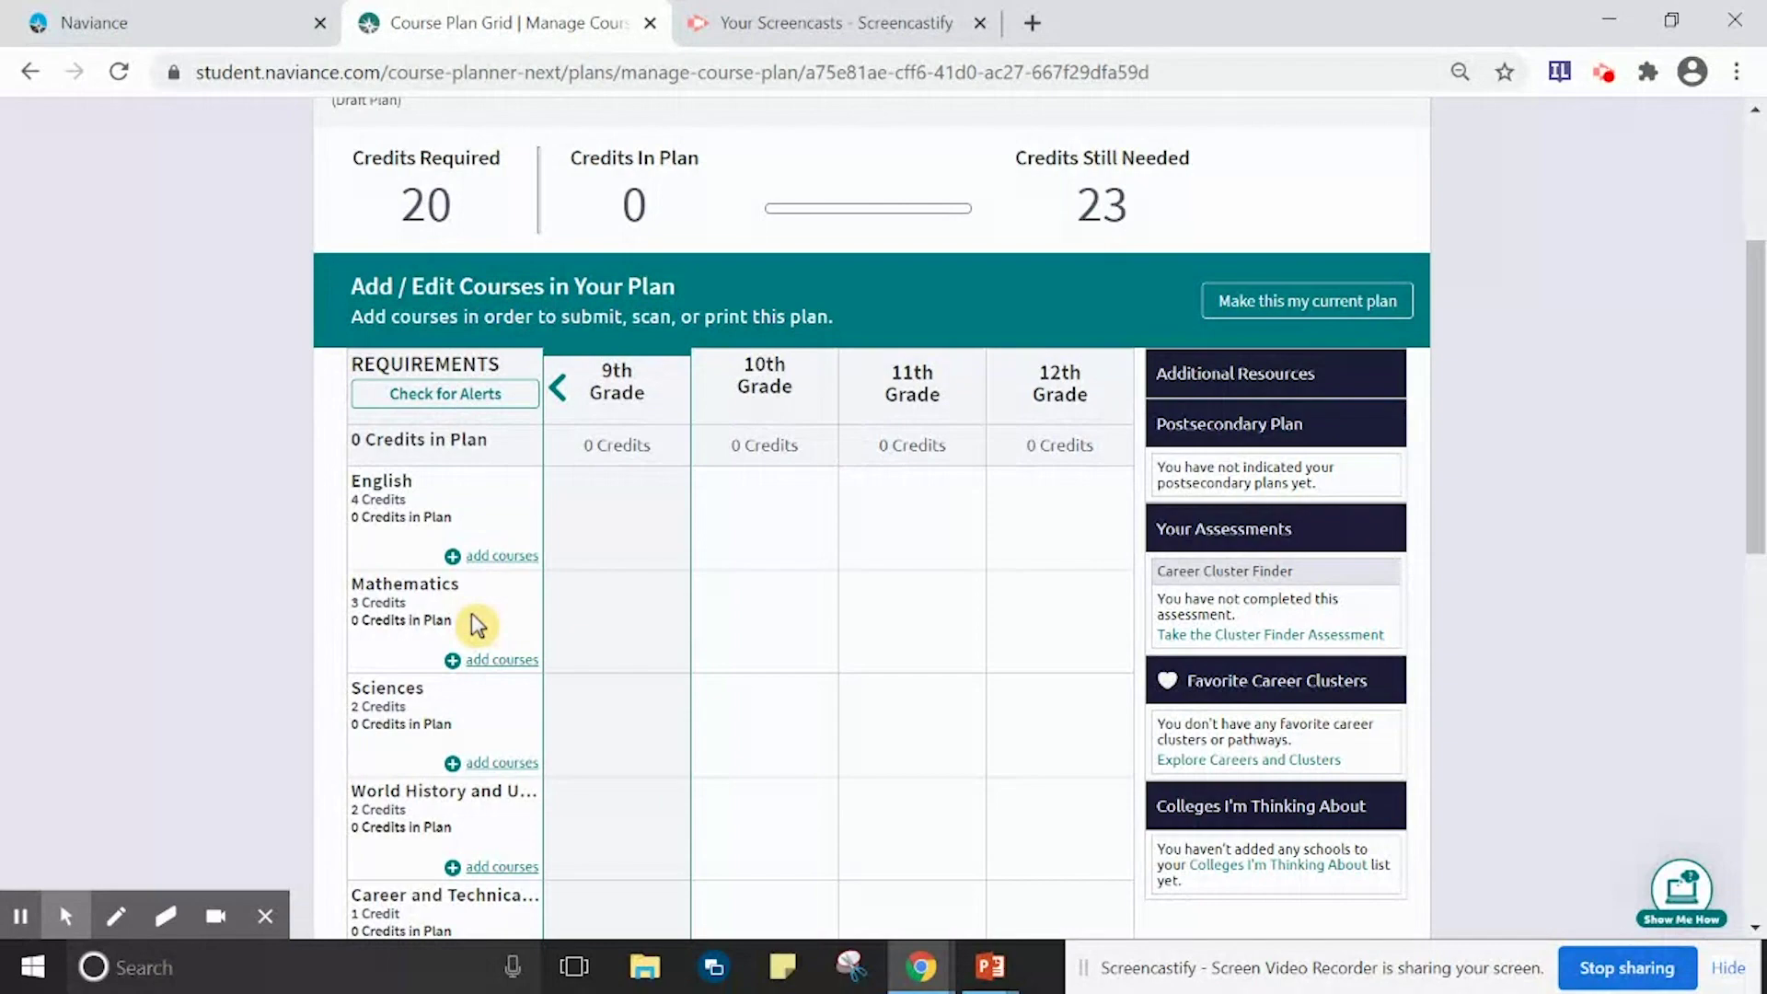
pyautogui.scroll(1, 476, 624)
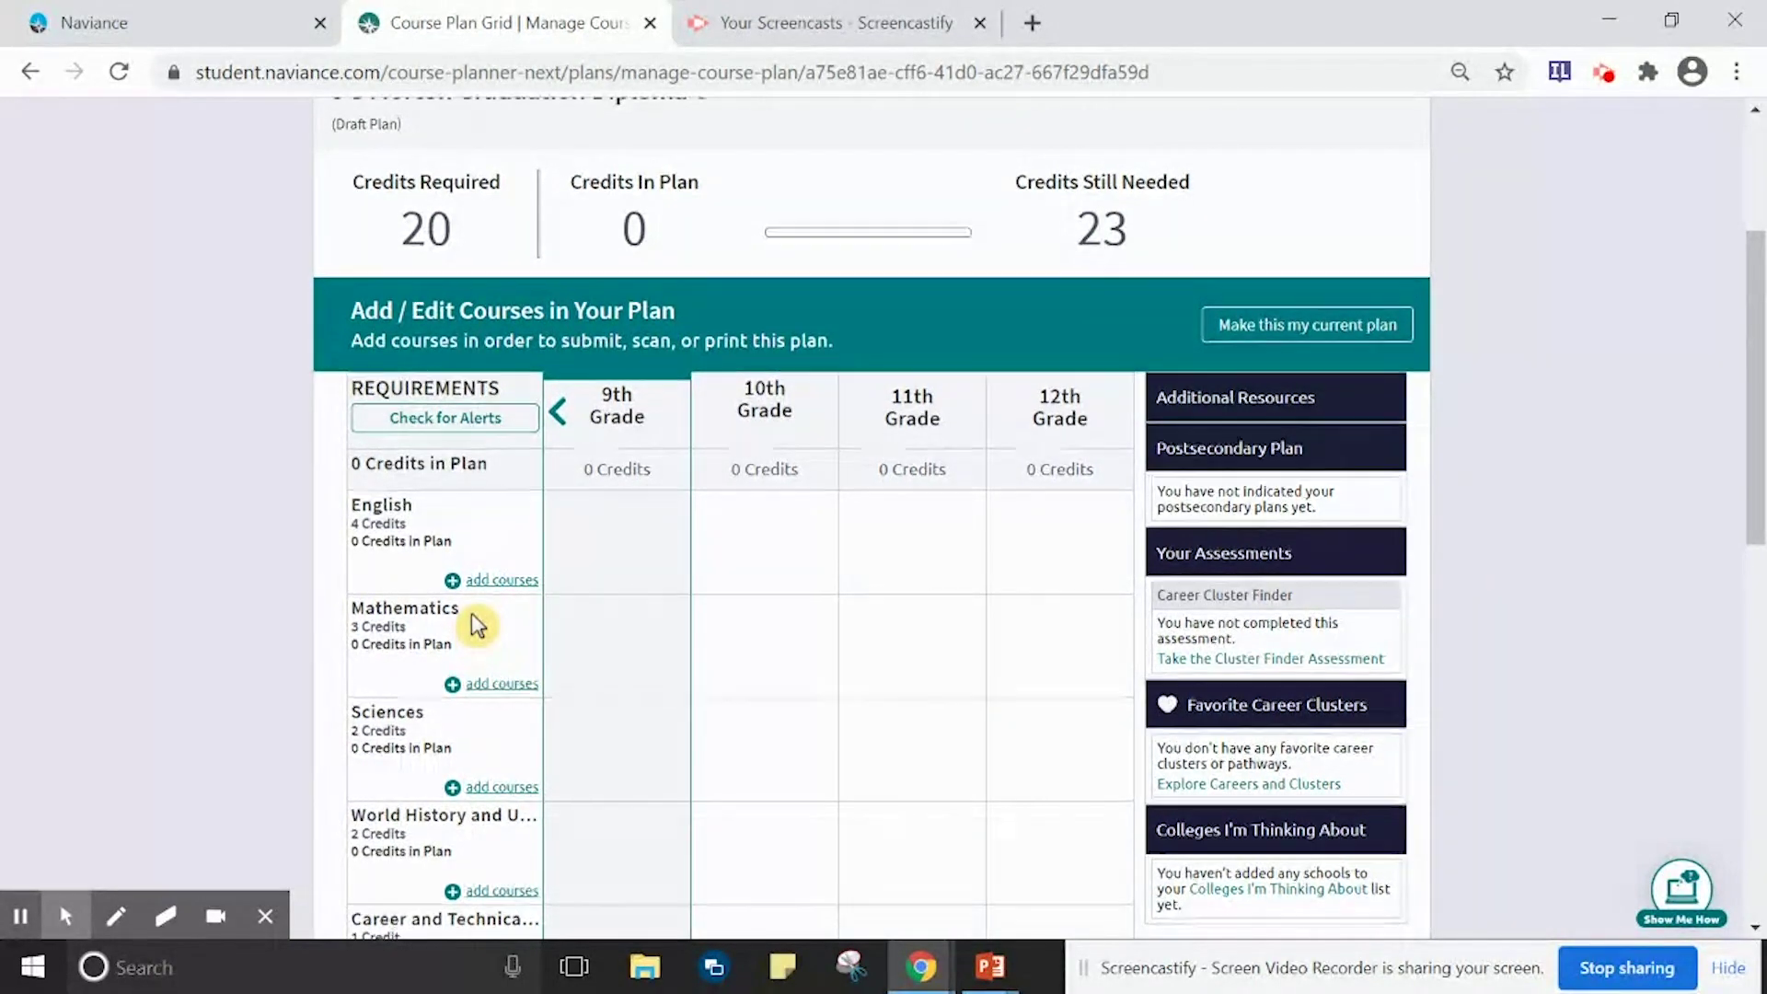
pyautogui.scroll(3, 471, 613)
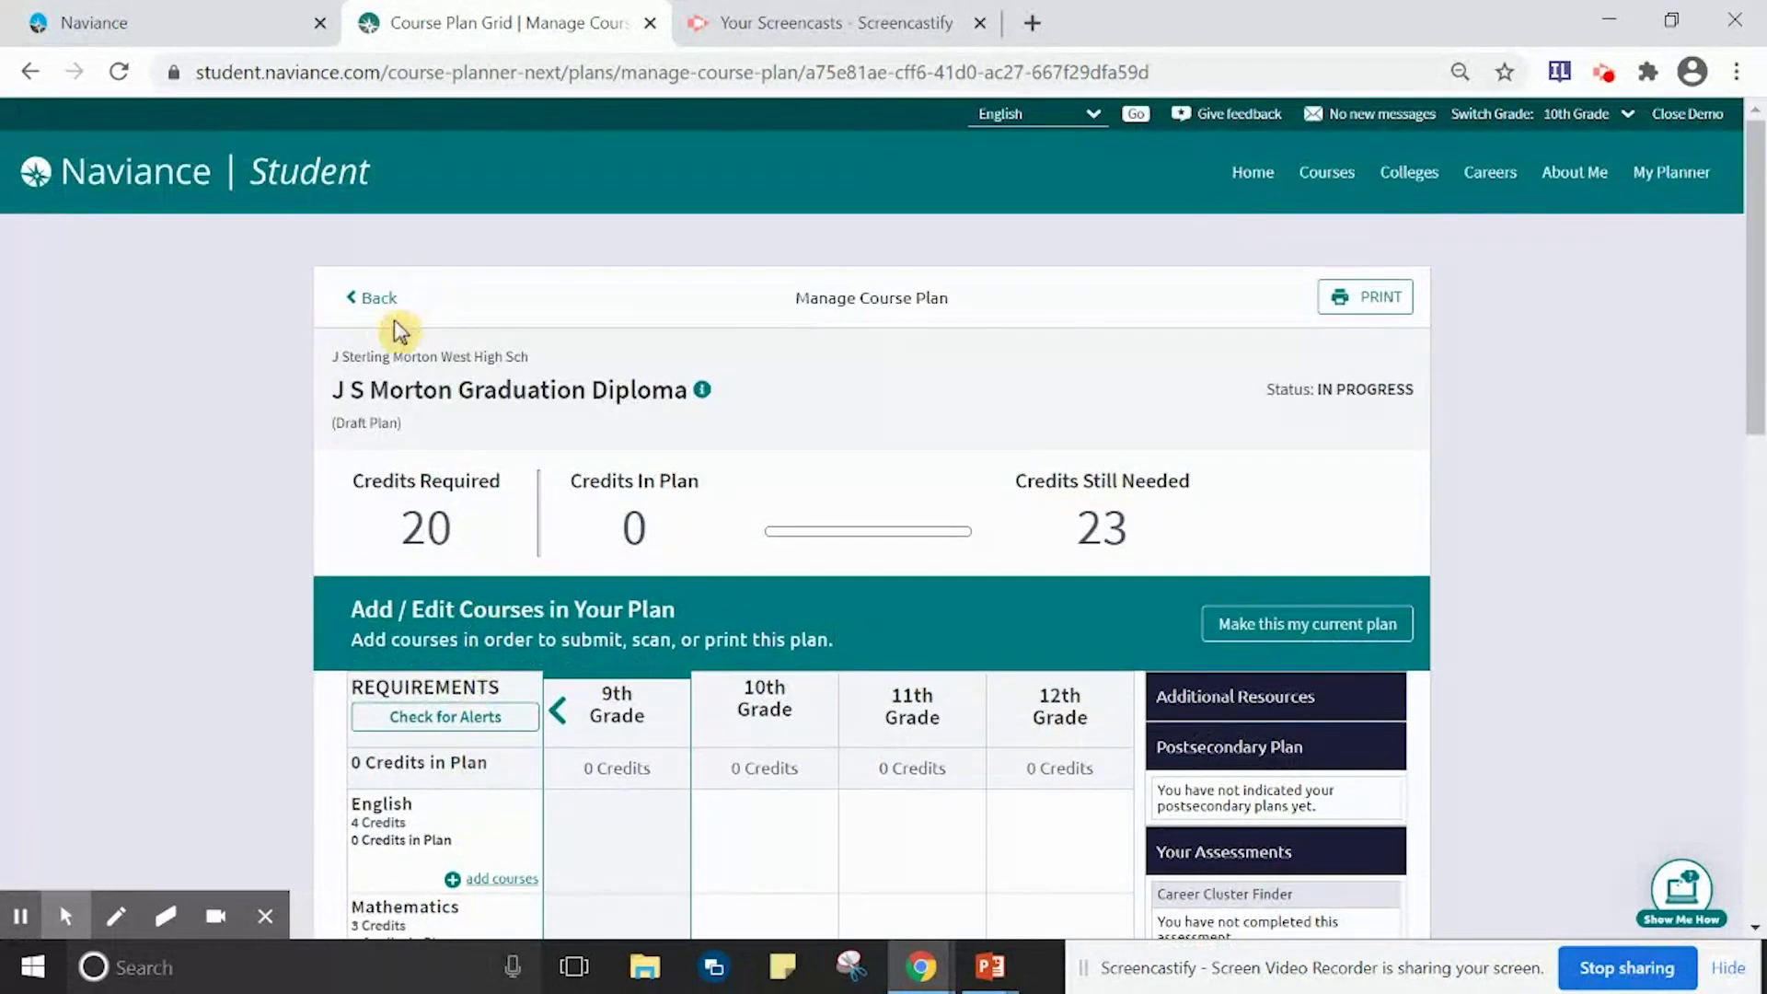
pyautogui.click(375, 298)
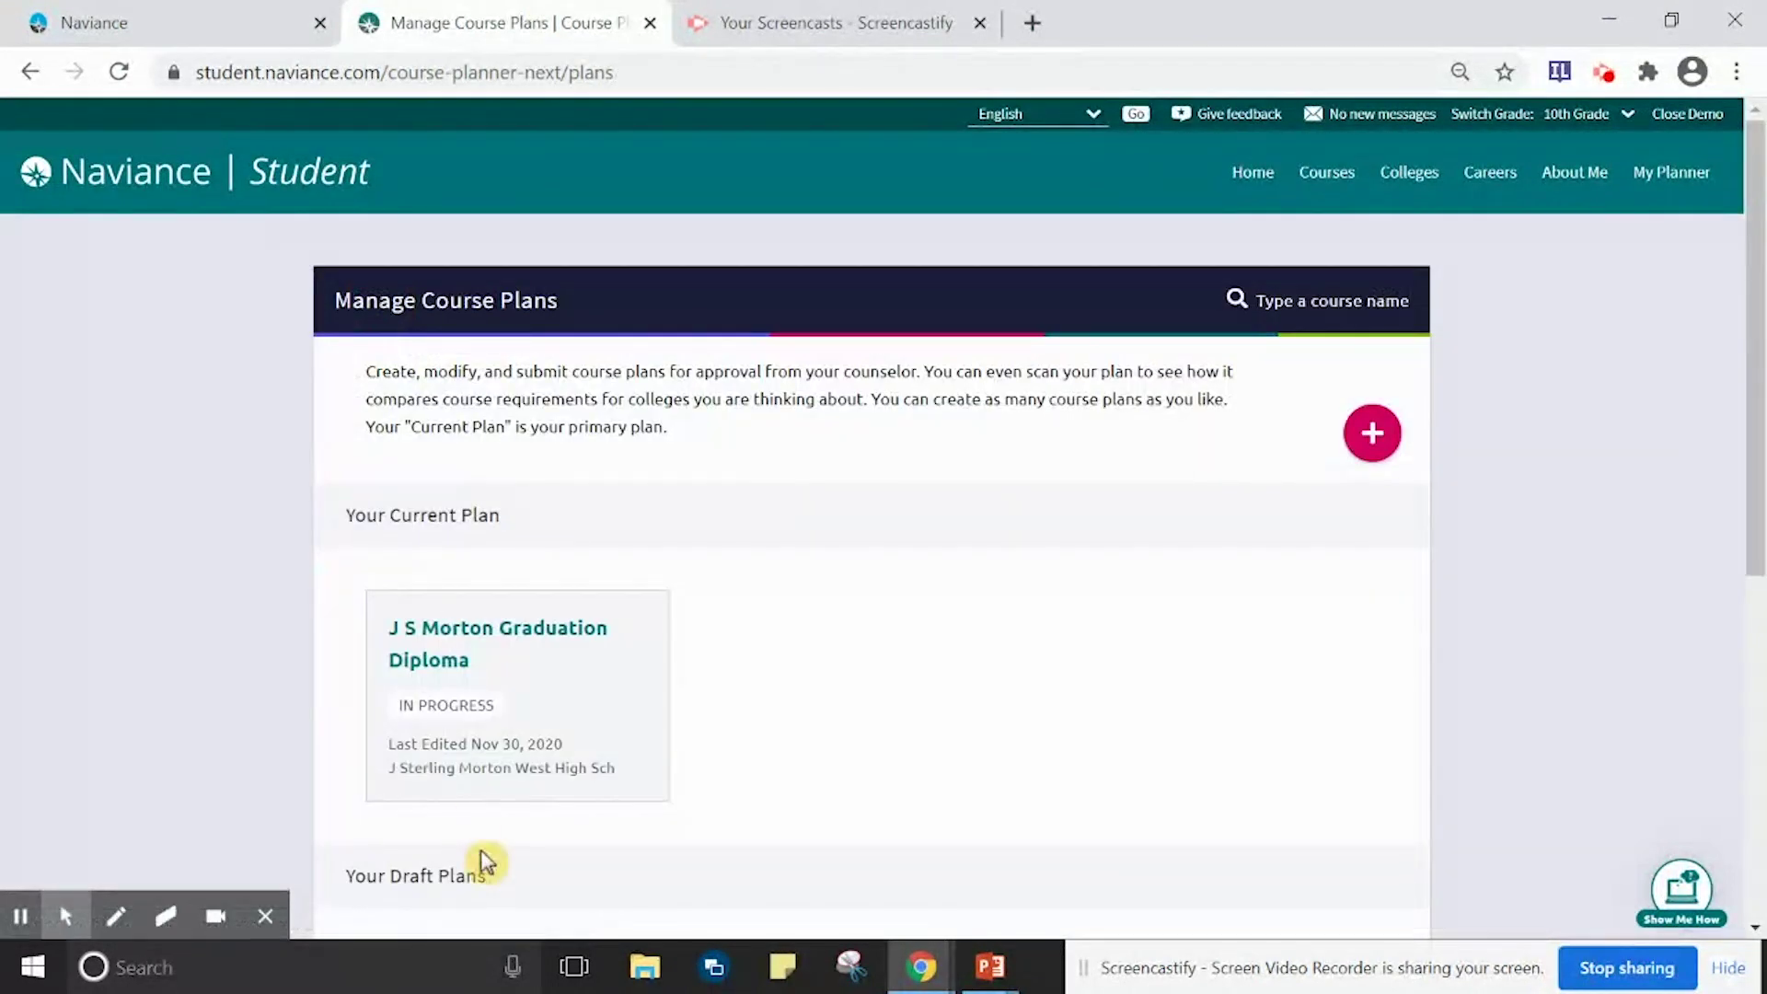
pyautogui.click(485, 629)
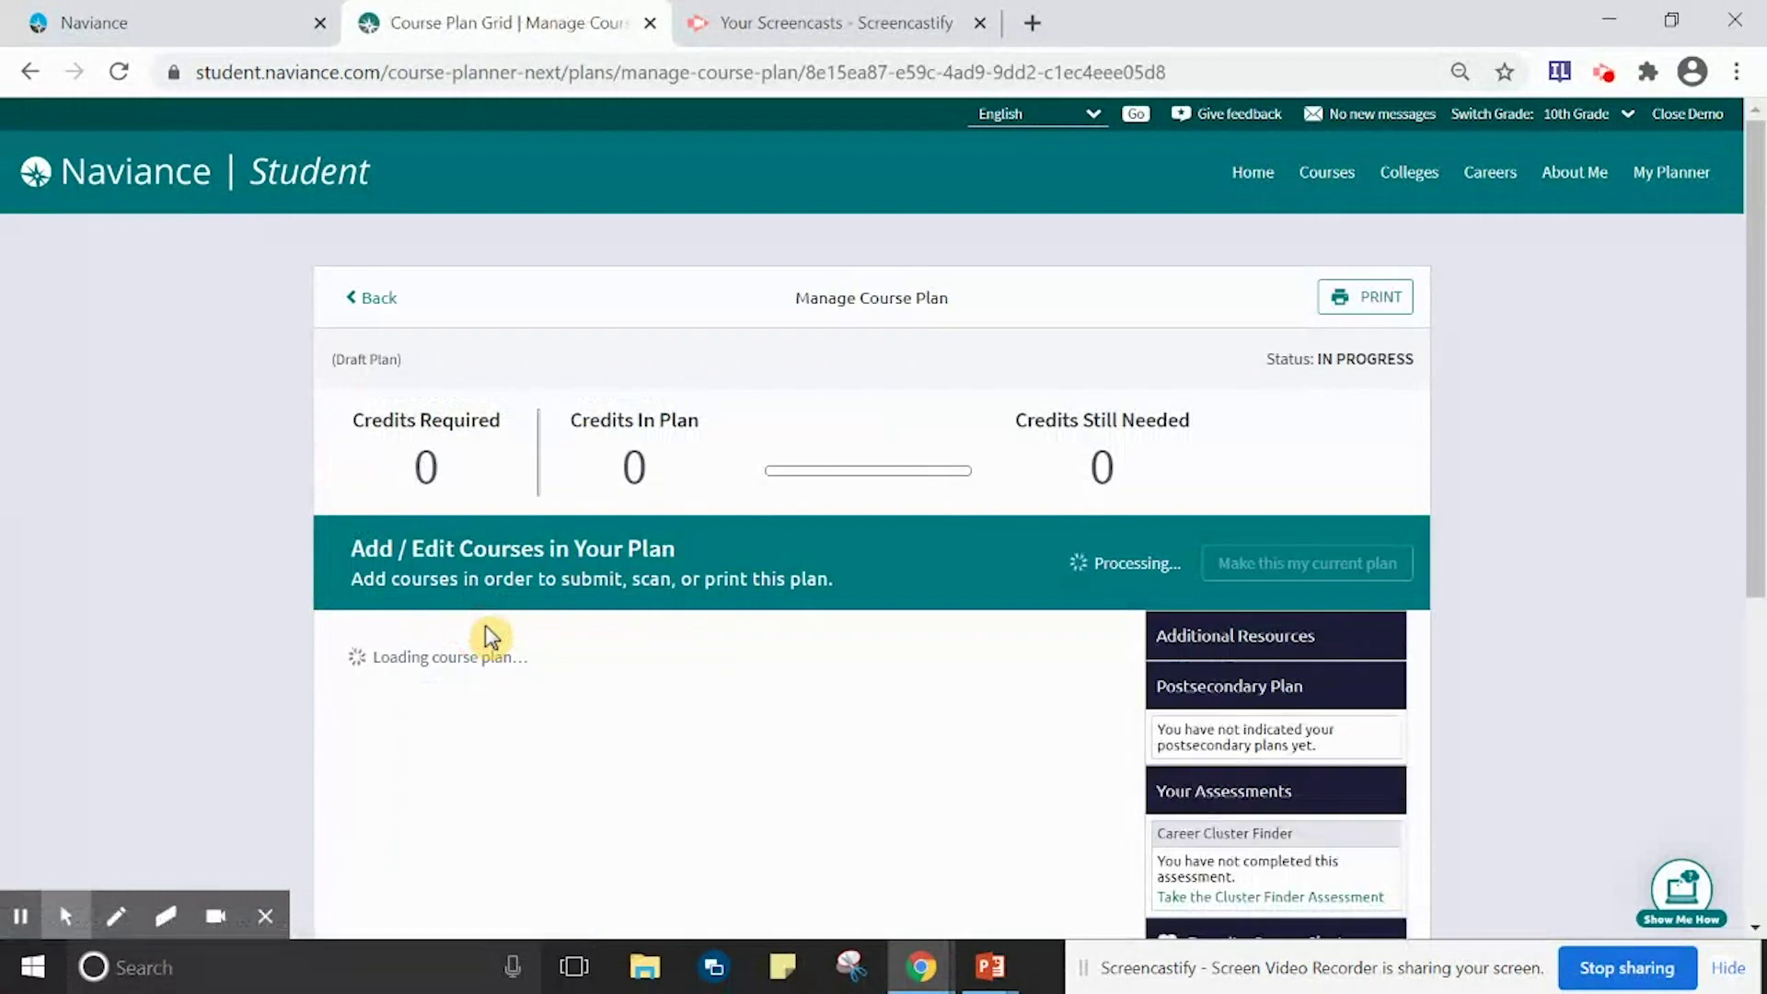
pyautogui.scroll(-3, 517, 659)
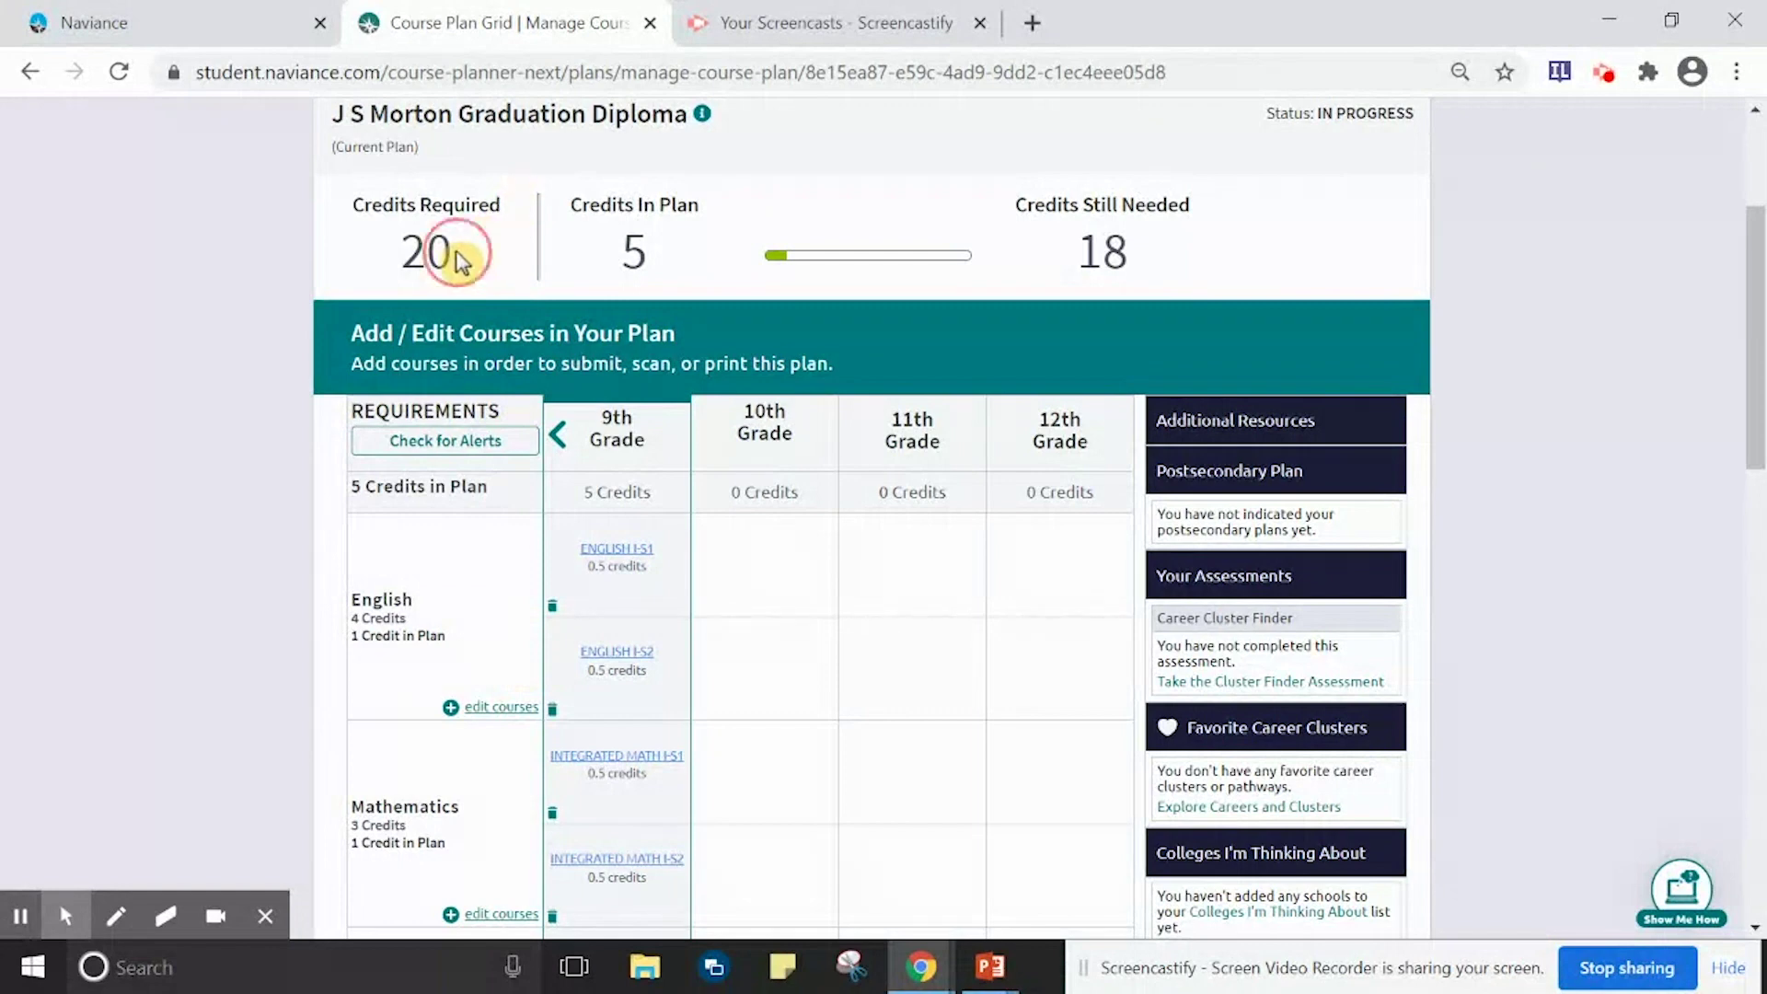
pyautogui.moveTo(456, 250); pyautogui.dragTo(399, 249)
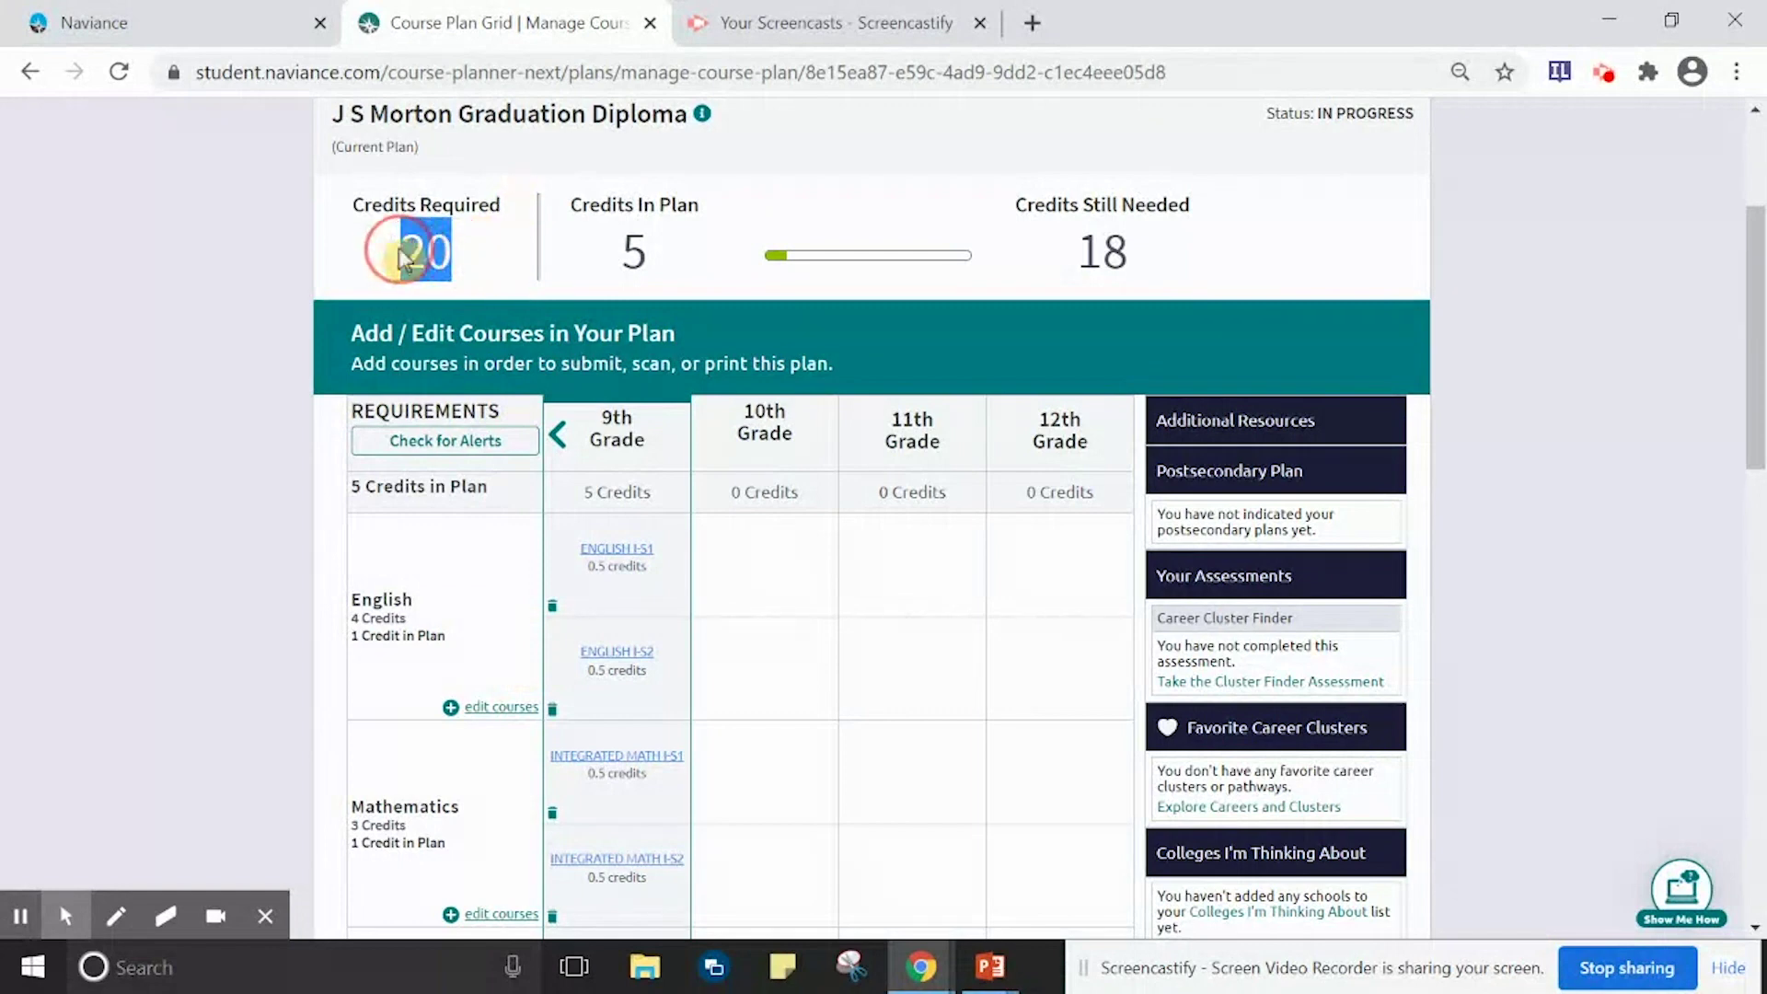
pyautogui.doubleClick(629, 252)
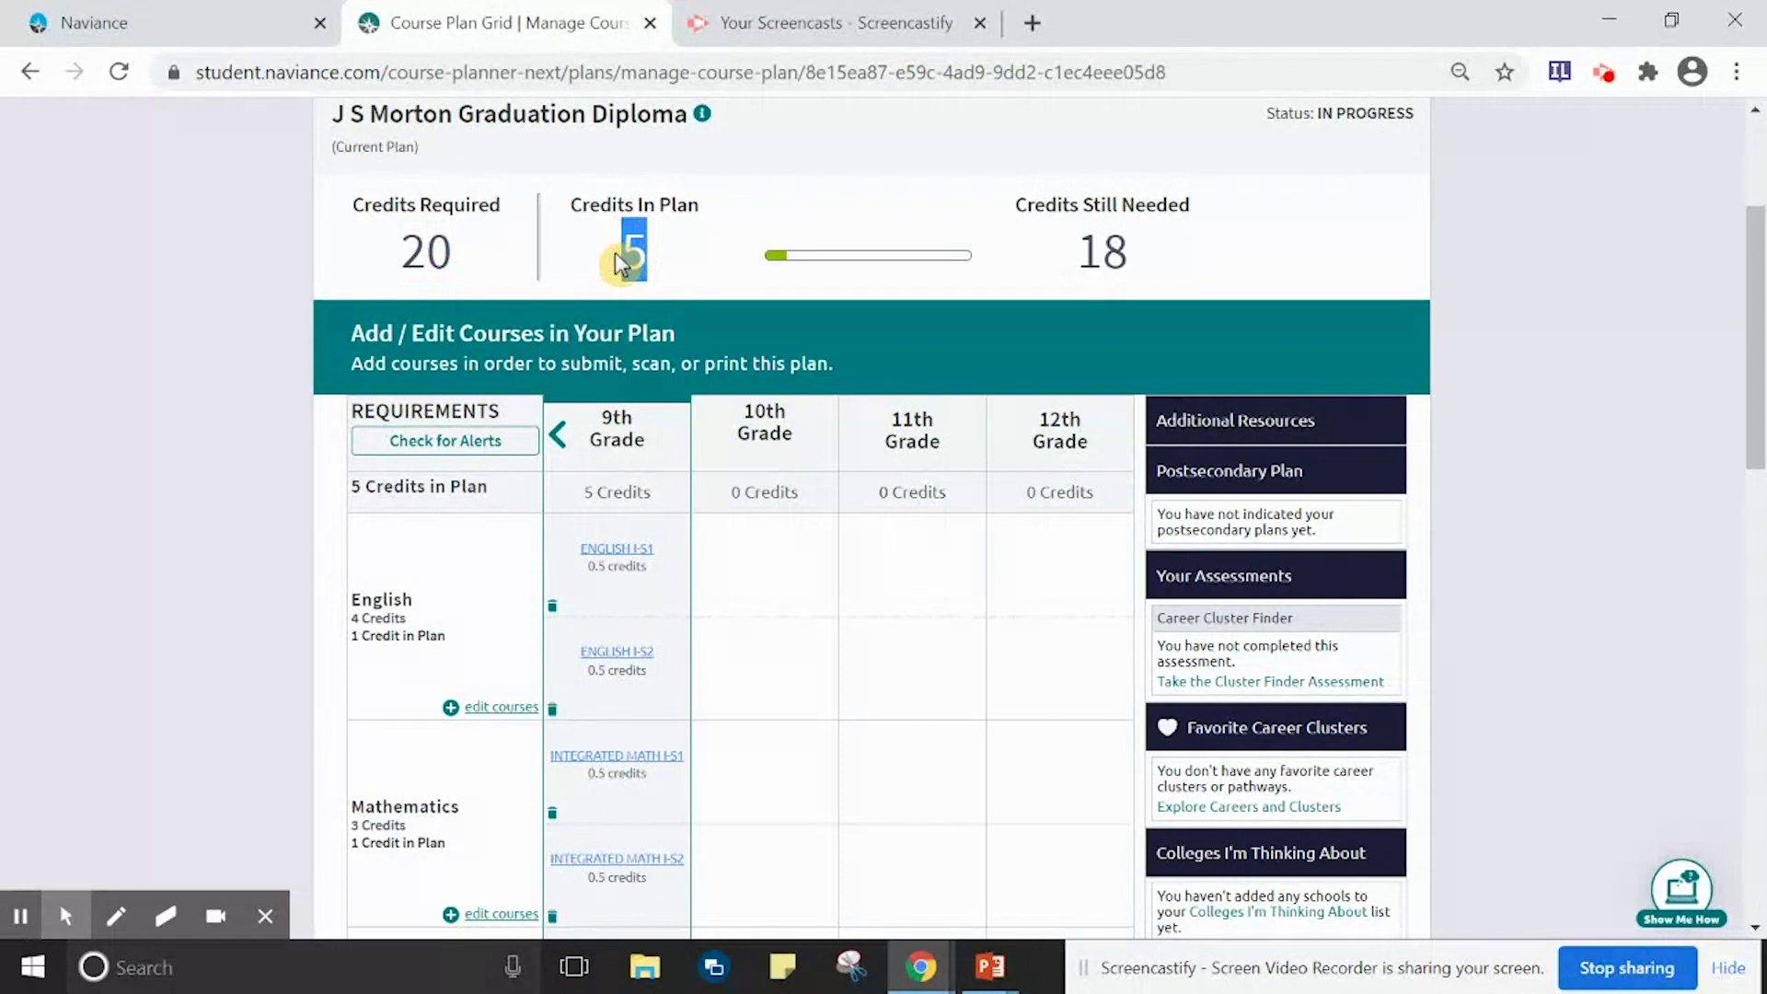
pyautogui.scroll(-3, 635, 502)
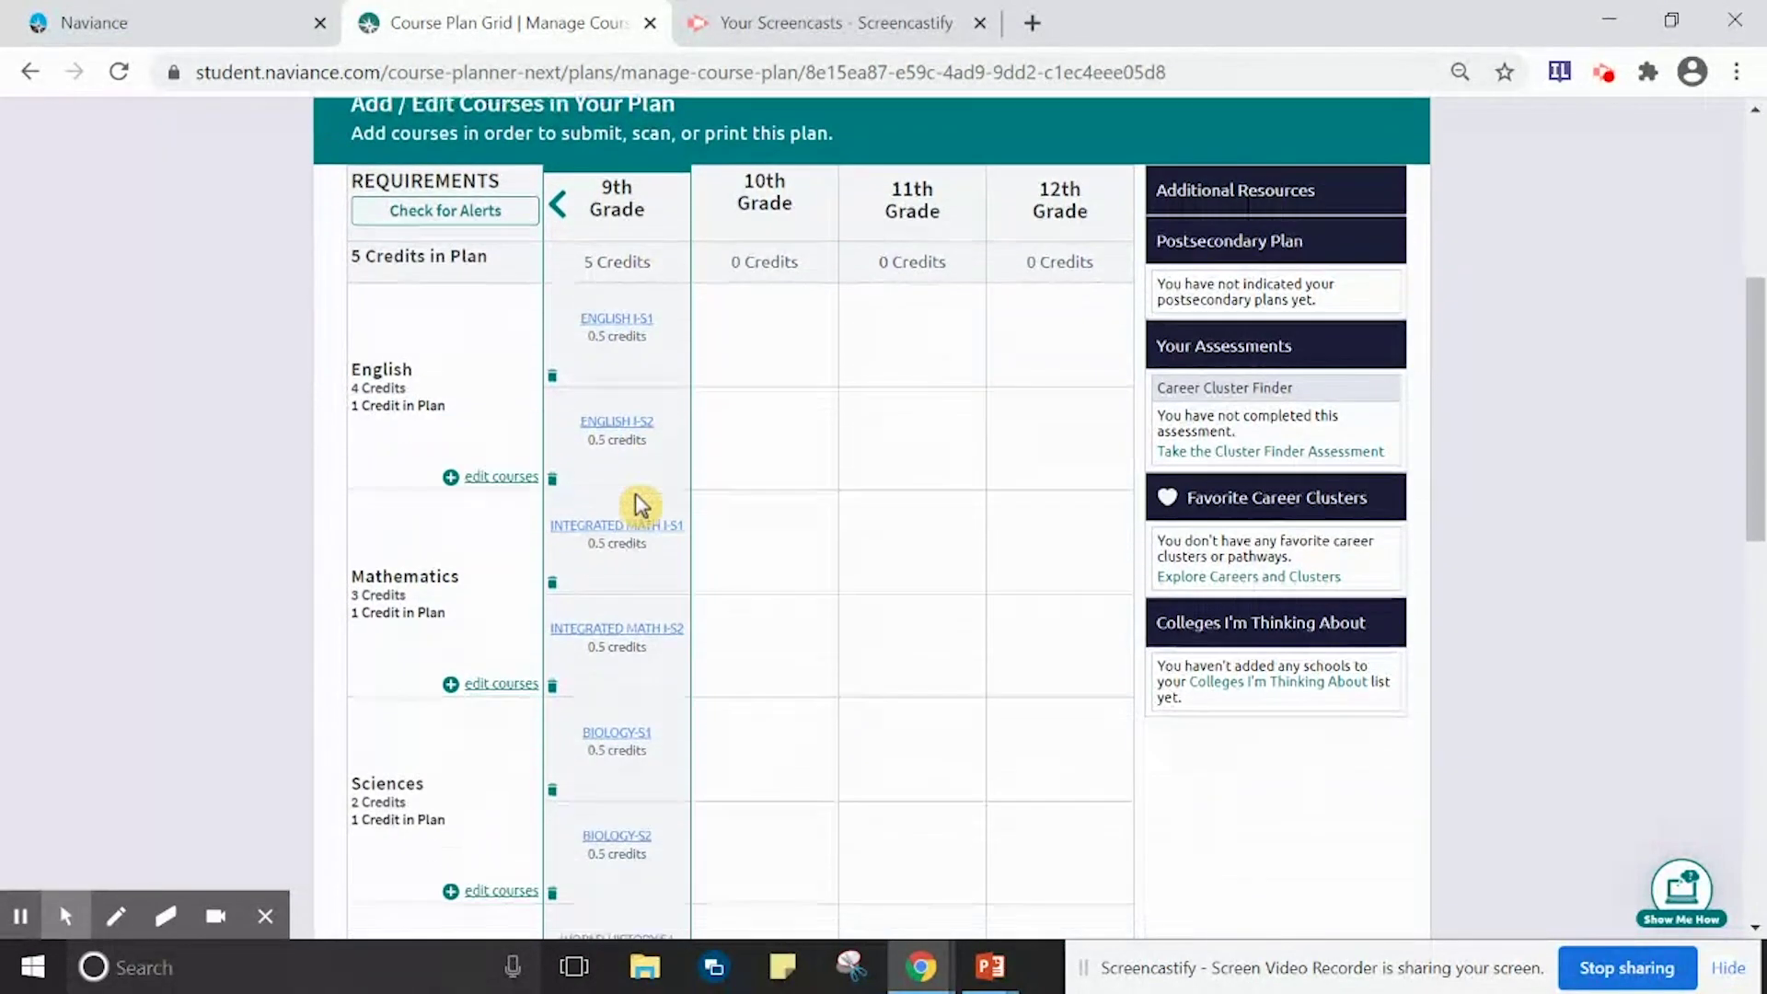
pyautogui.scroll(-2, 642, 504)
pyautogui.scroll(2, 641, 504)
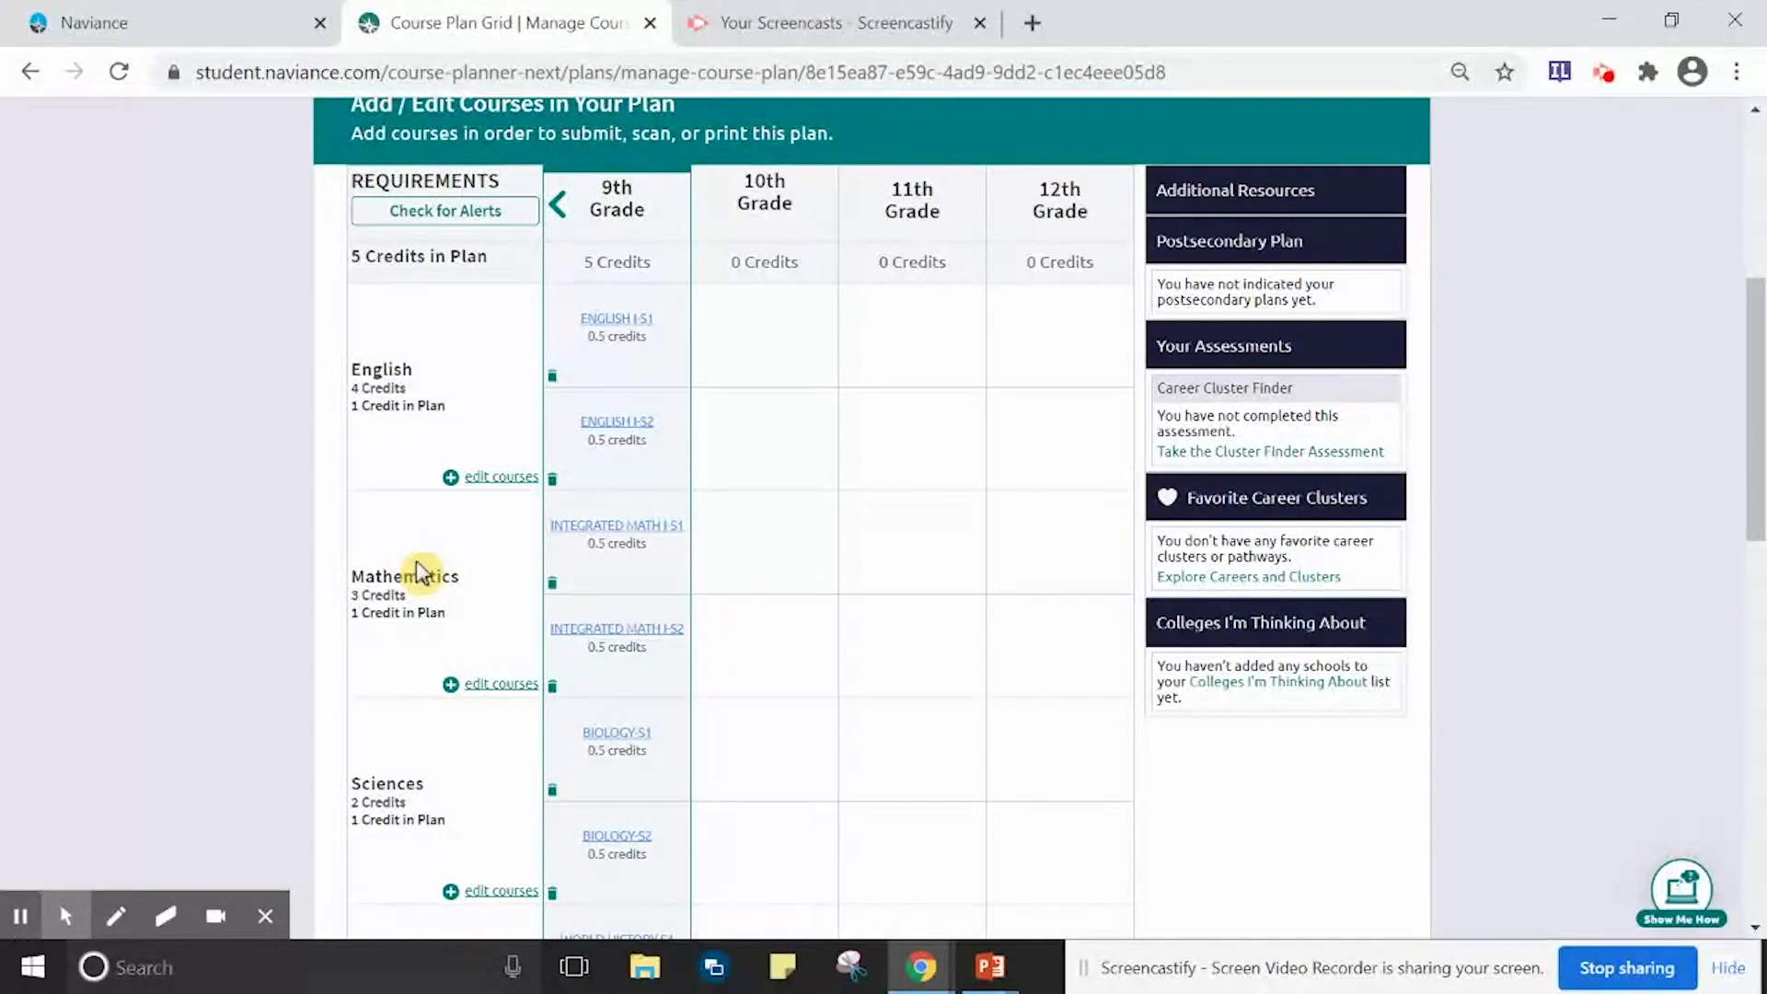
pyautogui.click(451, 477)
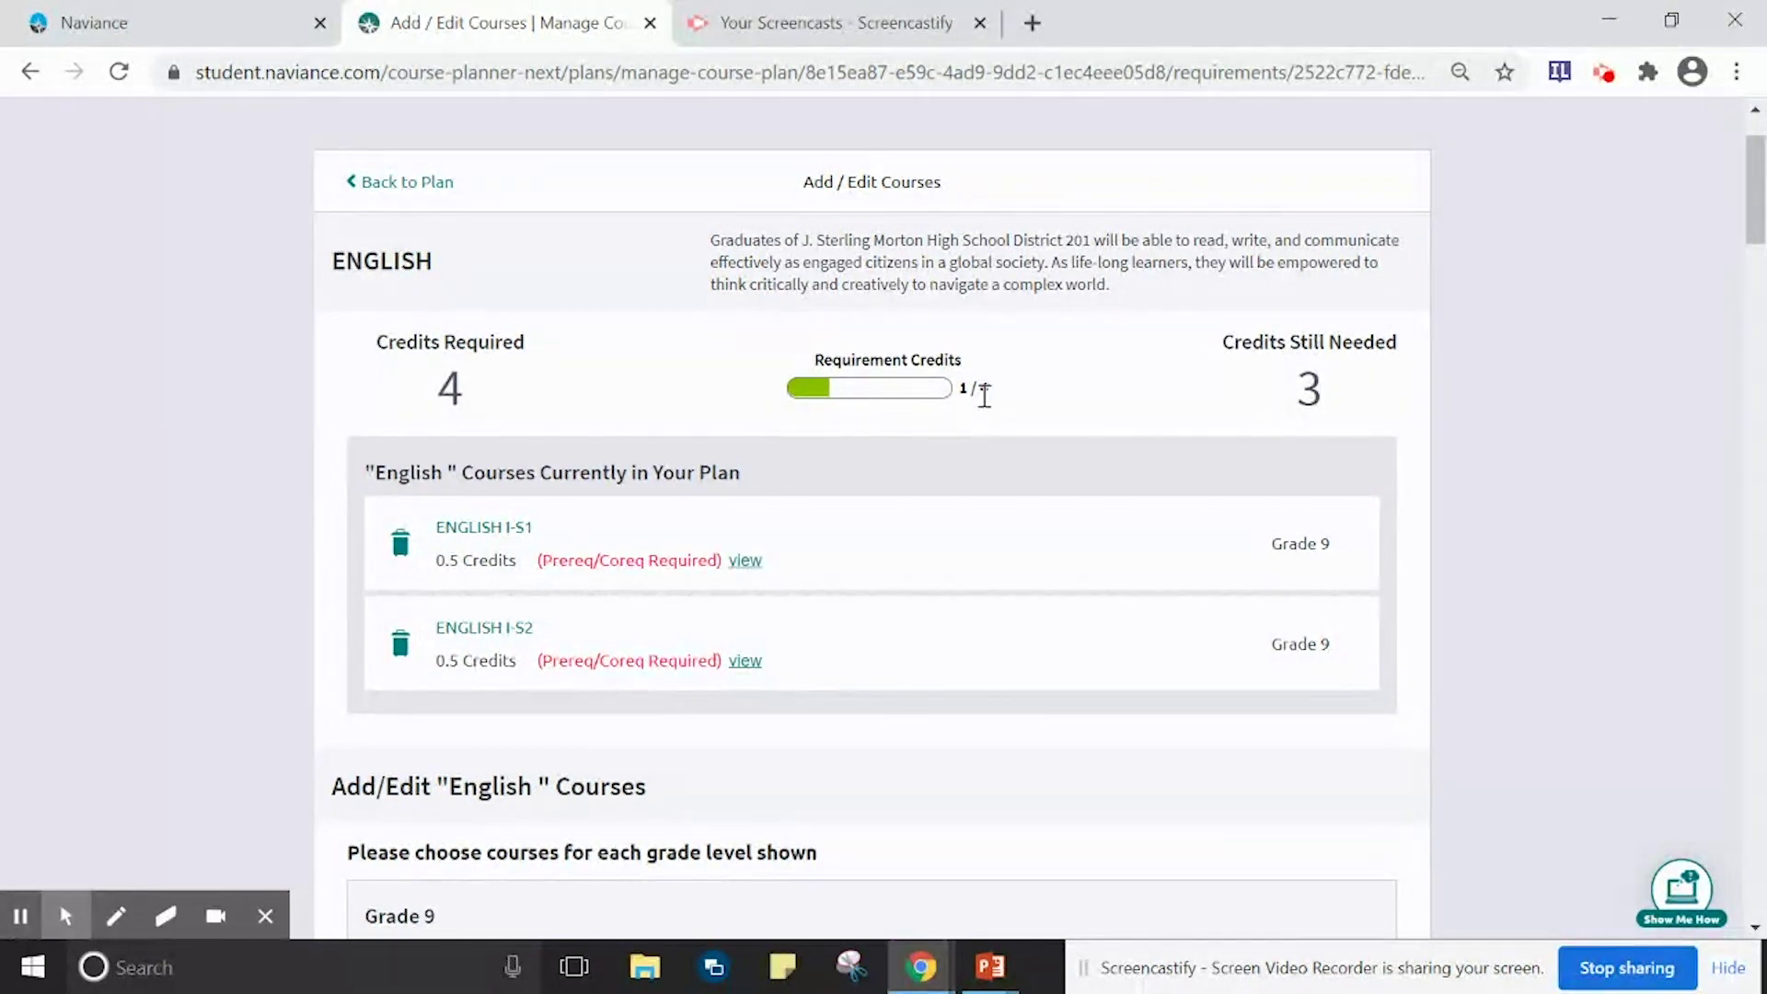
# - In the English course options, select ENGLISH II-S1 and ENGLISH II-S2 under Grade 10
pyautogui.scroll(-1, 983, 394)
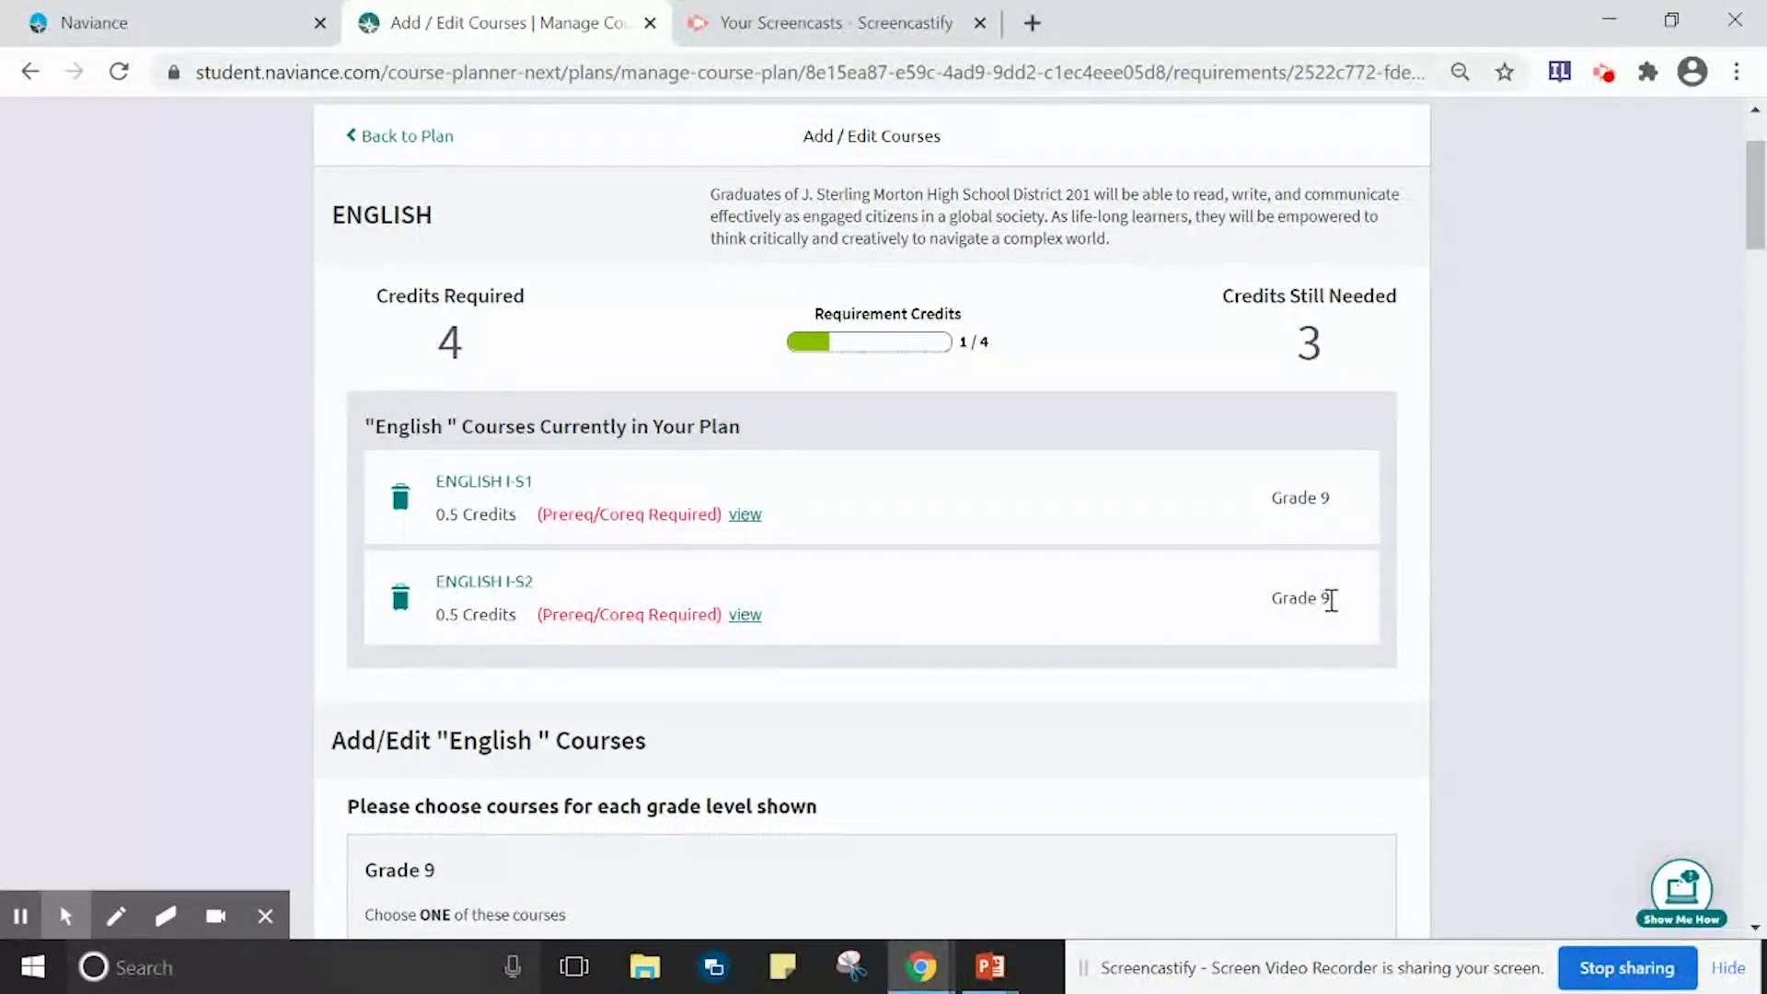
pyautogui.moveTo(1329, 599); pyautogui.dragTo(424, 484)
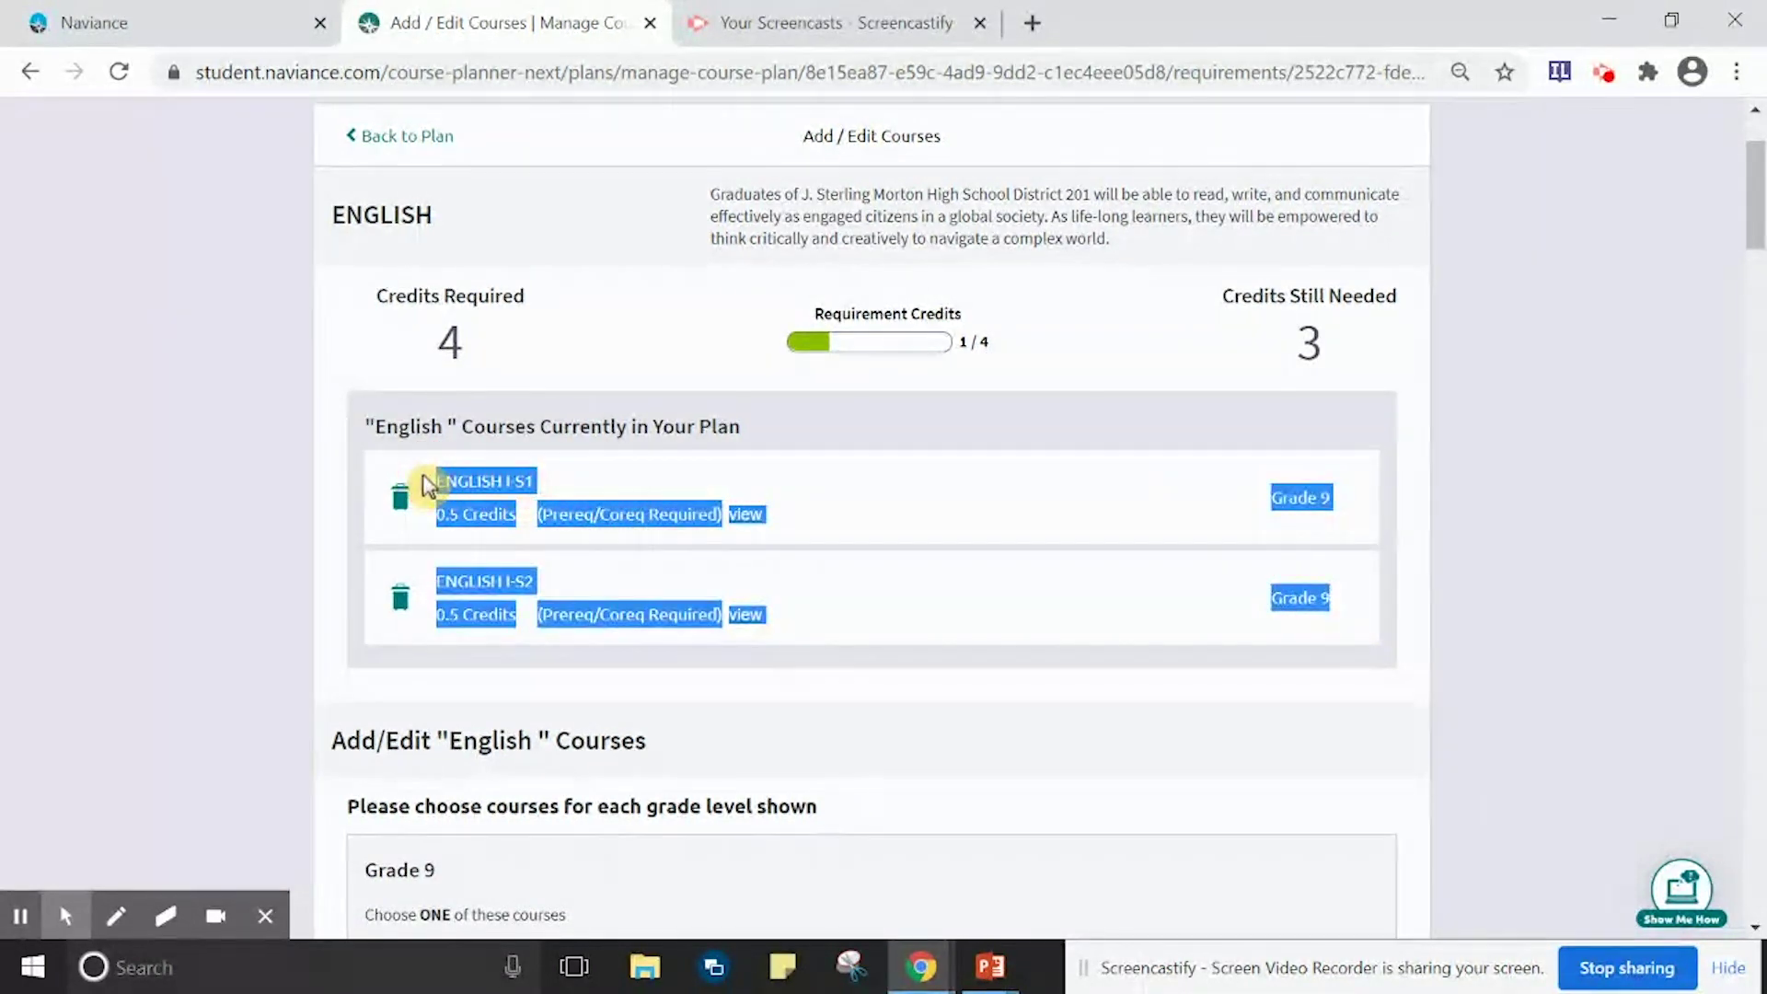
pyautogui.scroll(-7, 425, 485)
pyautogui.scroll(-10, 424, 485)
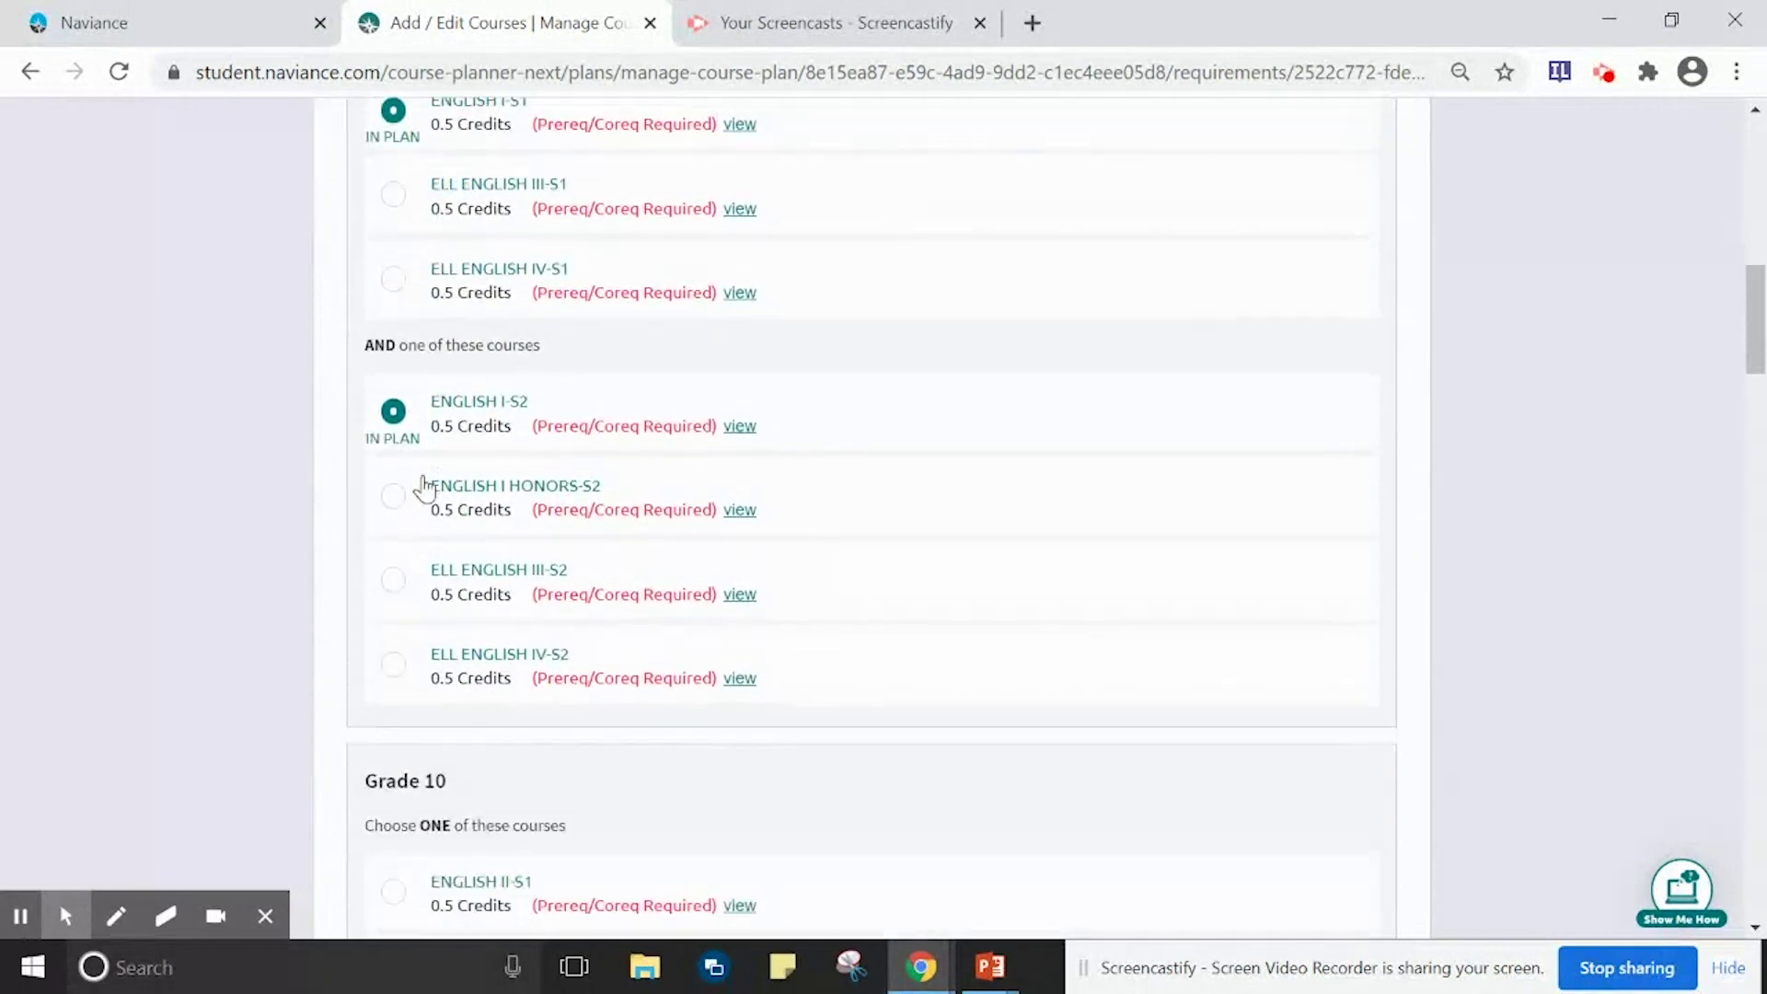
pyautogui.scroll(-1, 424, 485)
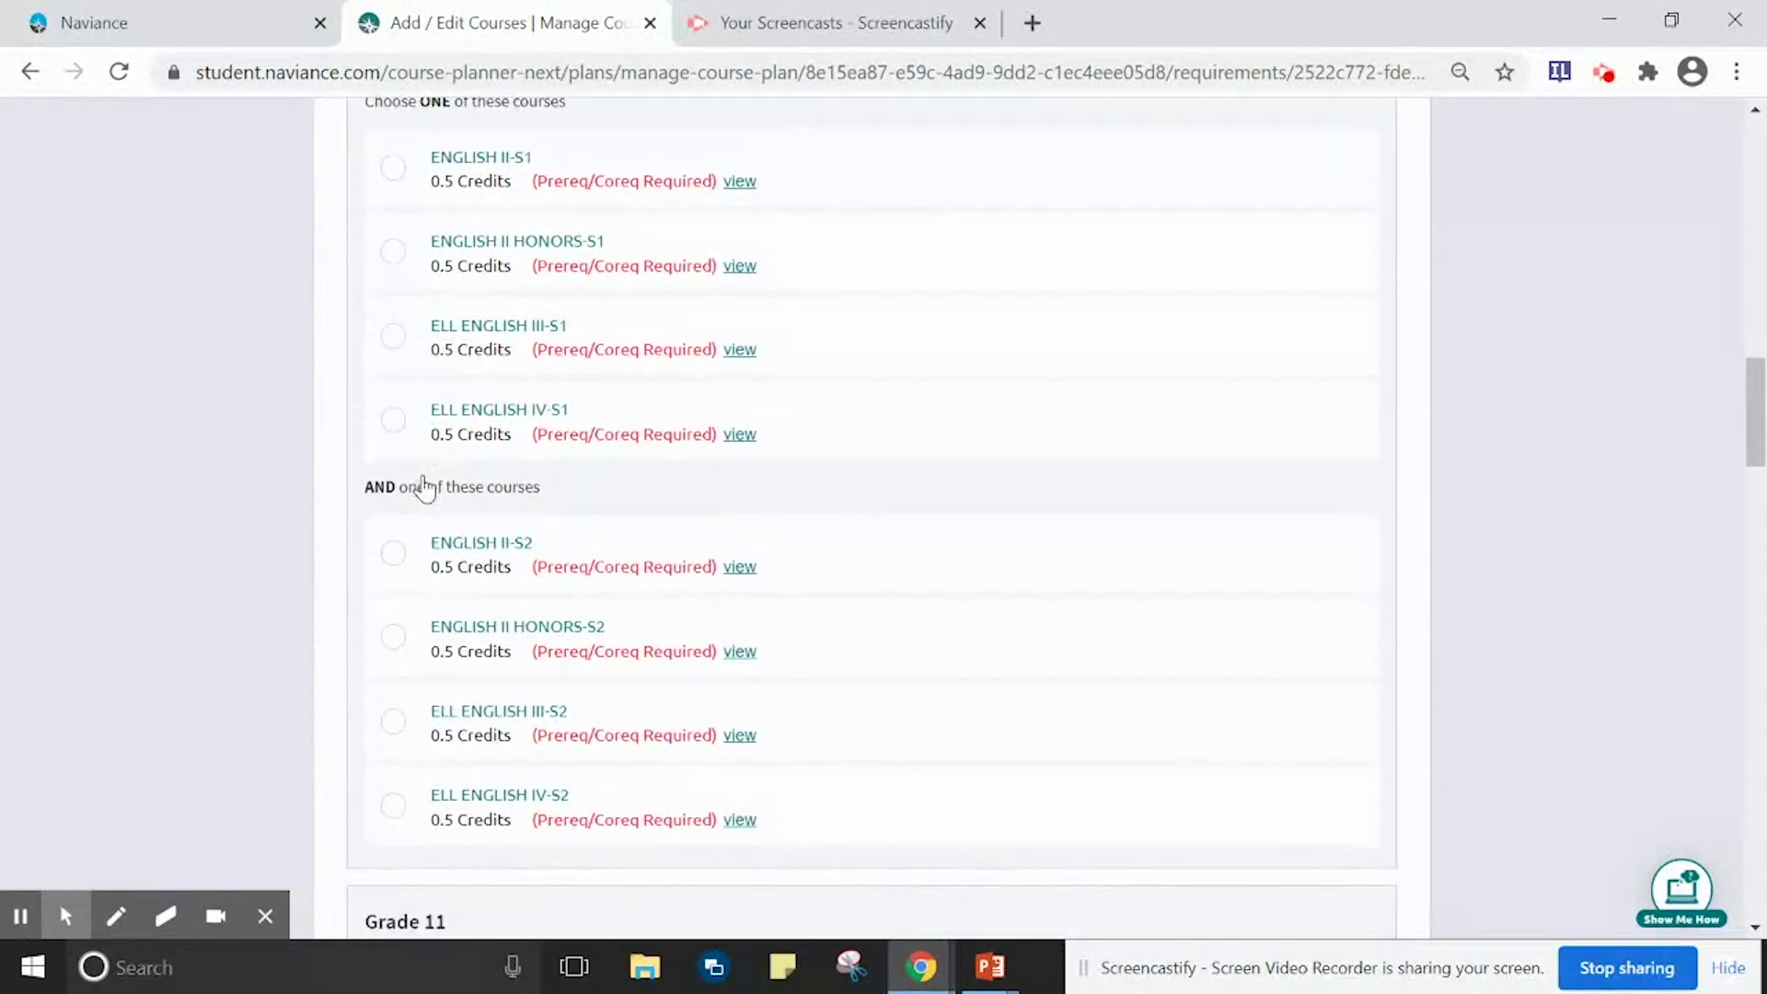
pyautogui.click(424, 485)
pyautogui.scroll(1, 428, 484)
pyautogui.scroll(-1, 428, 485)
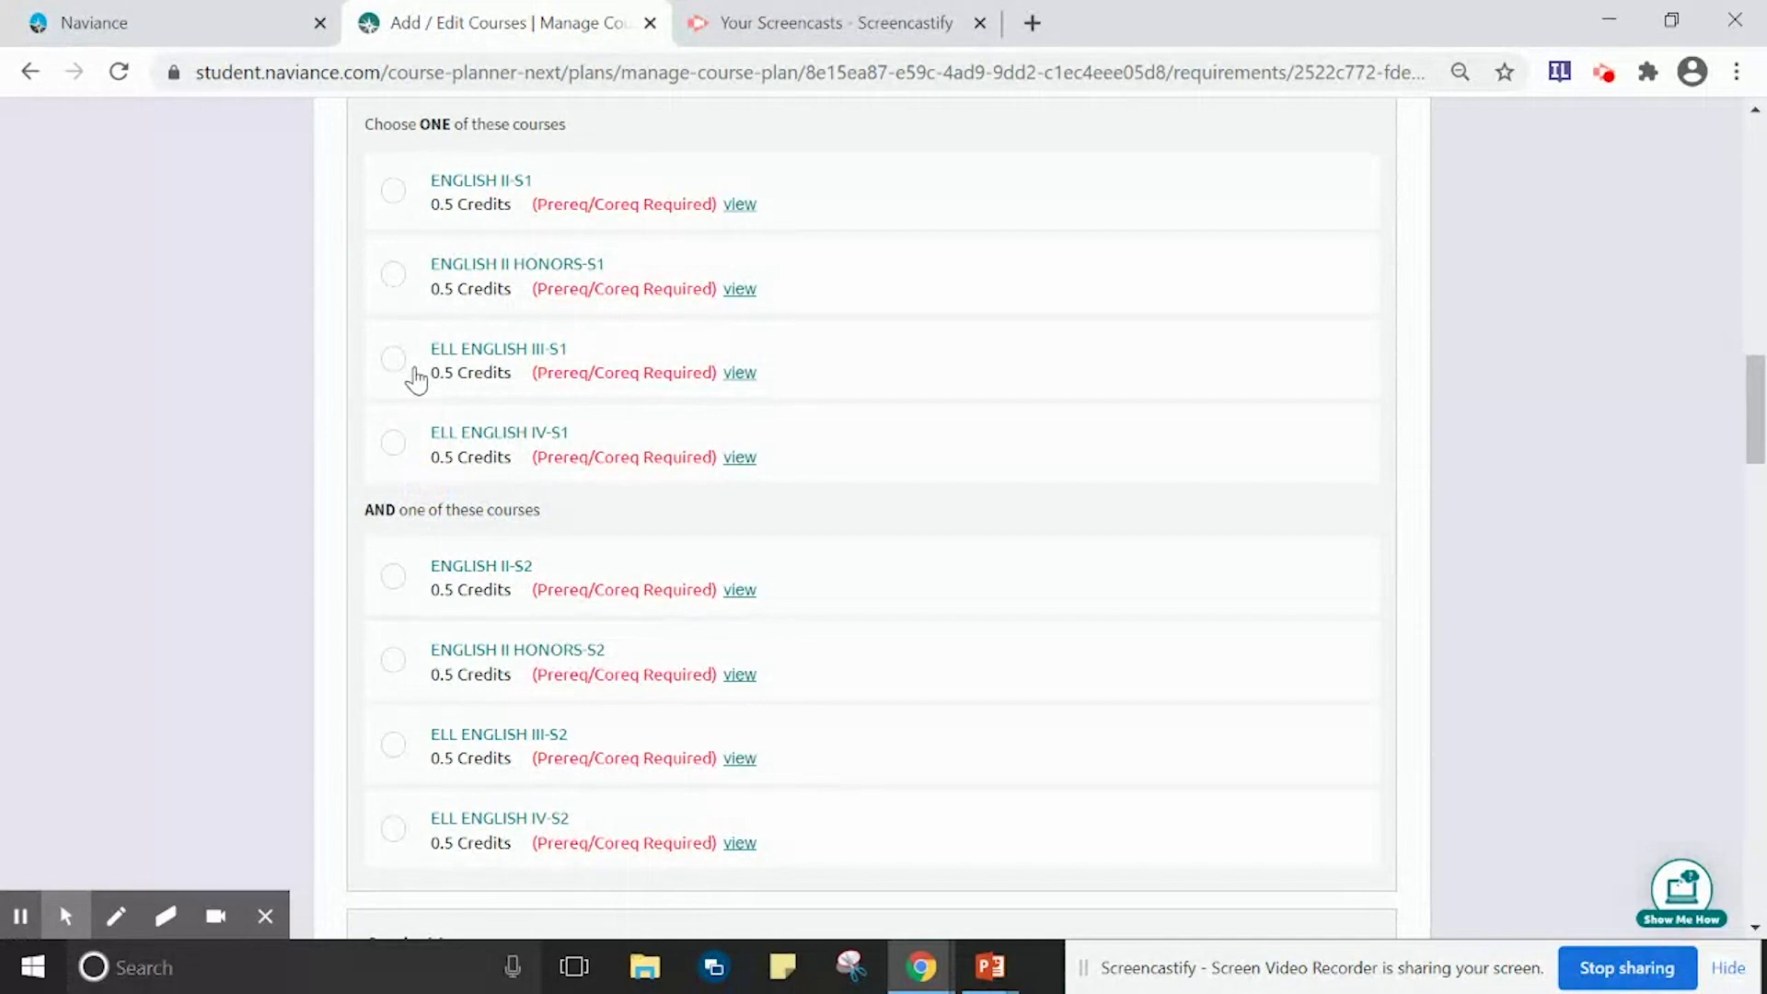
pyautogui.click(394, 196)
pyautogui.click(396, 578)
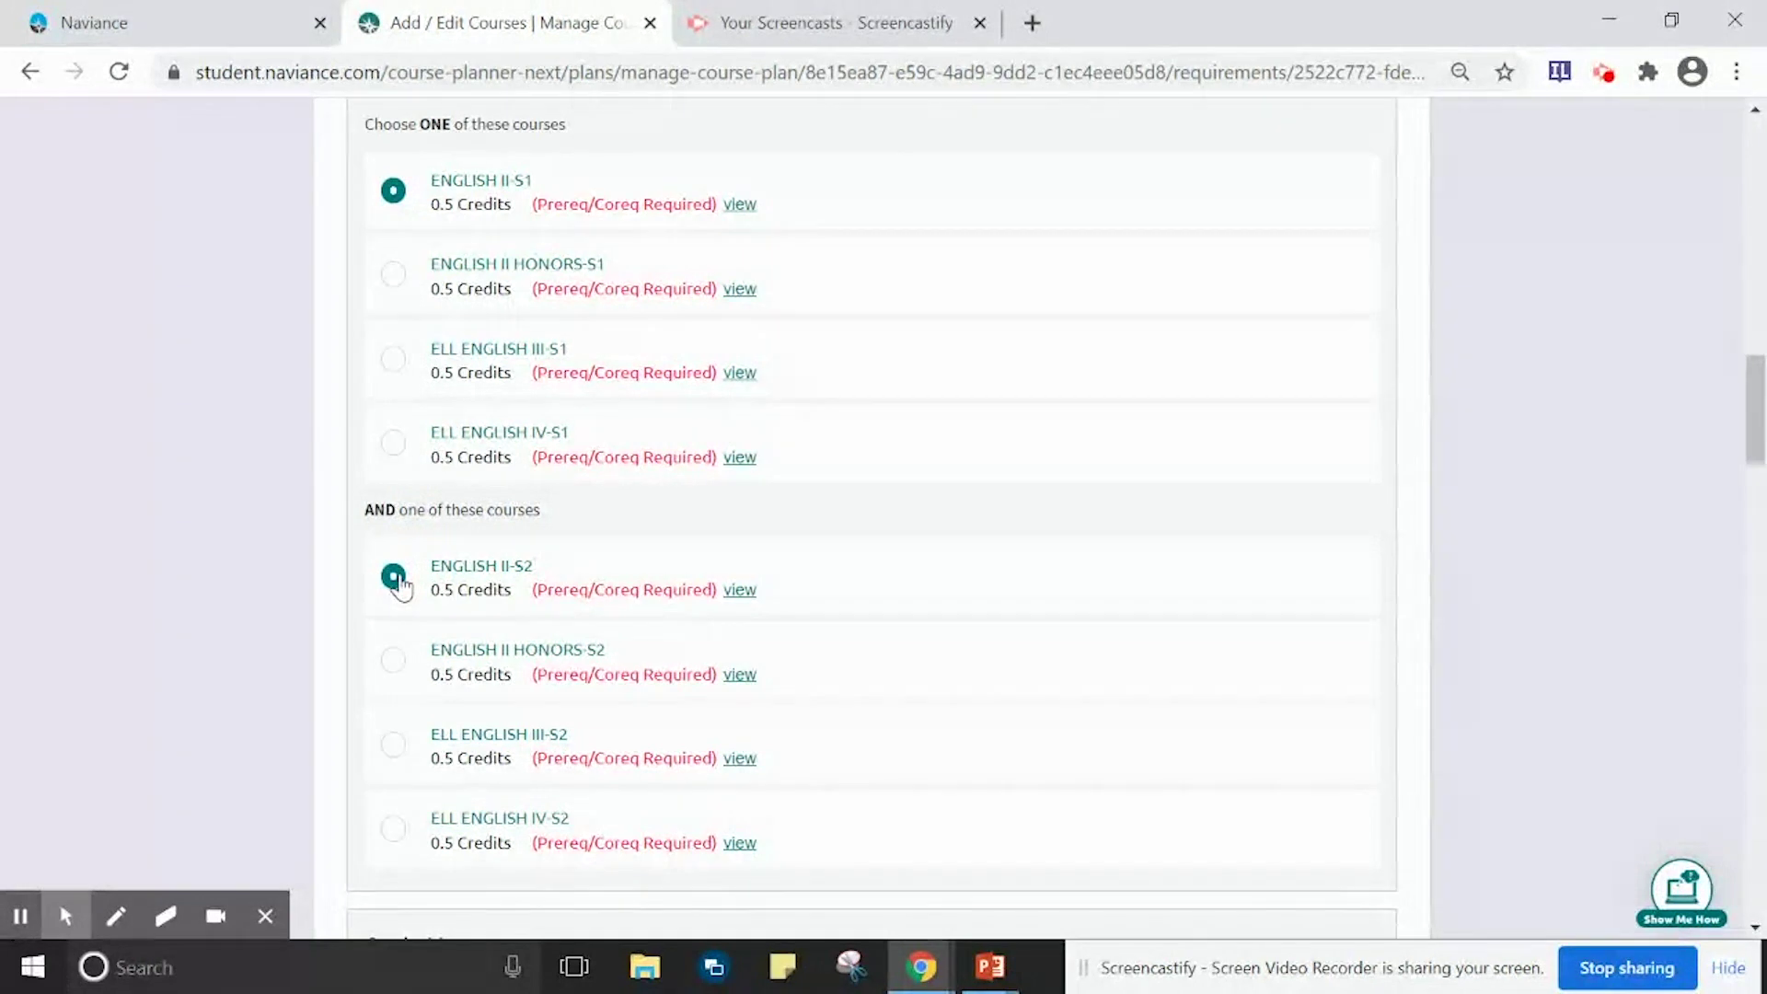
# - Check ENGLISH II-S1 prerequisites, save the English course changes, and go back to the plan
pyautogui.click(738, 207)
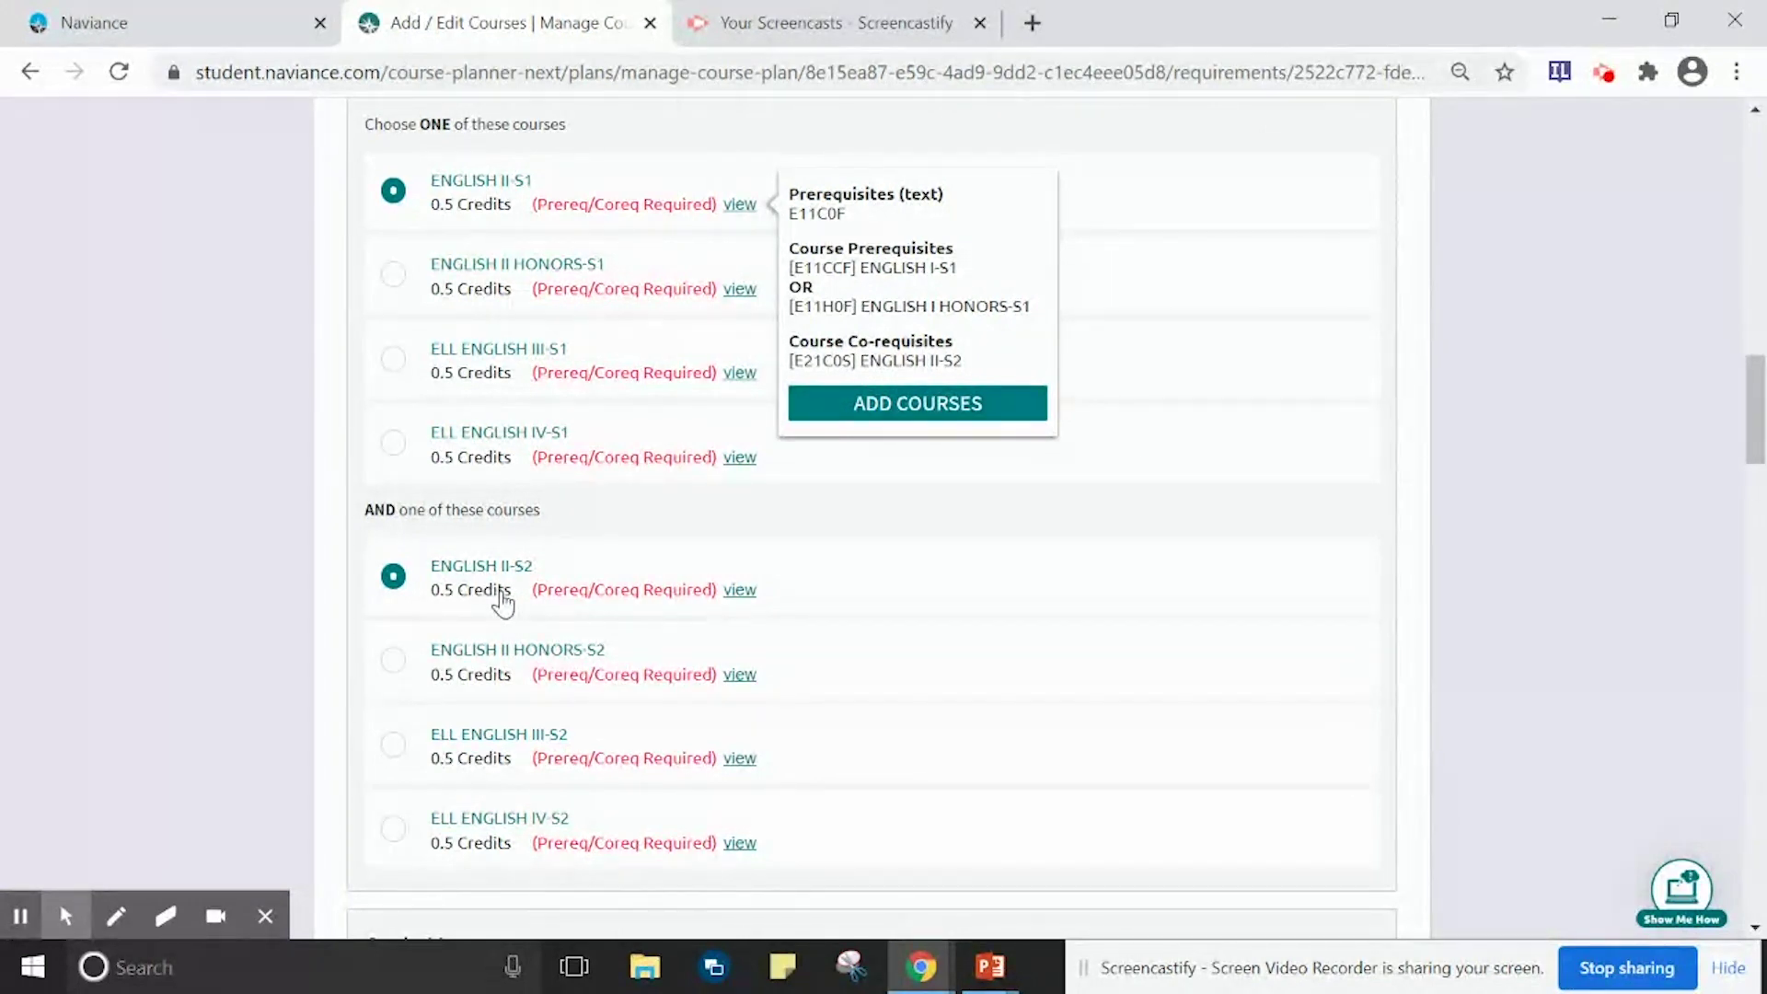
pyautogui.scroll(-15, 503, 602)
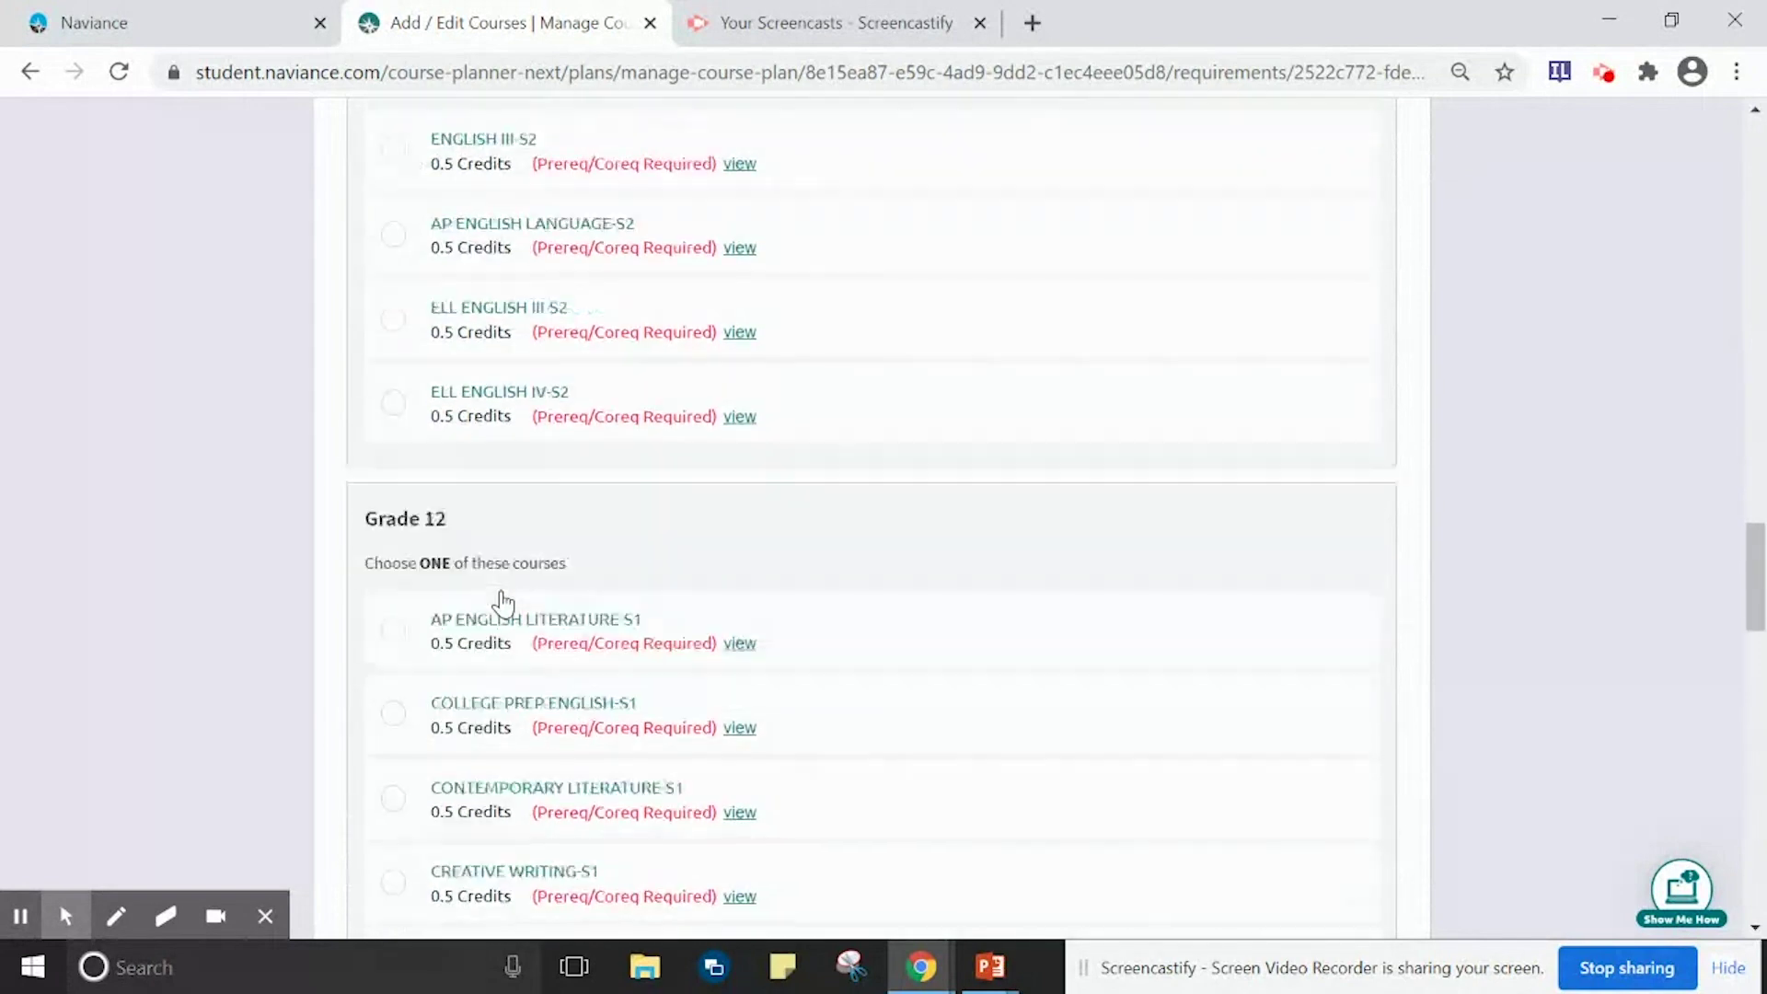
pyautogui.scroll(-8, 506, 600)
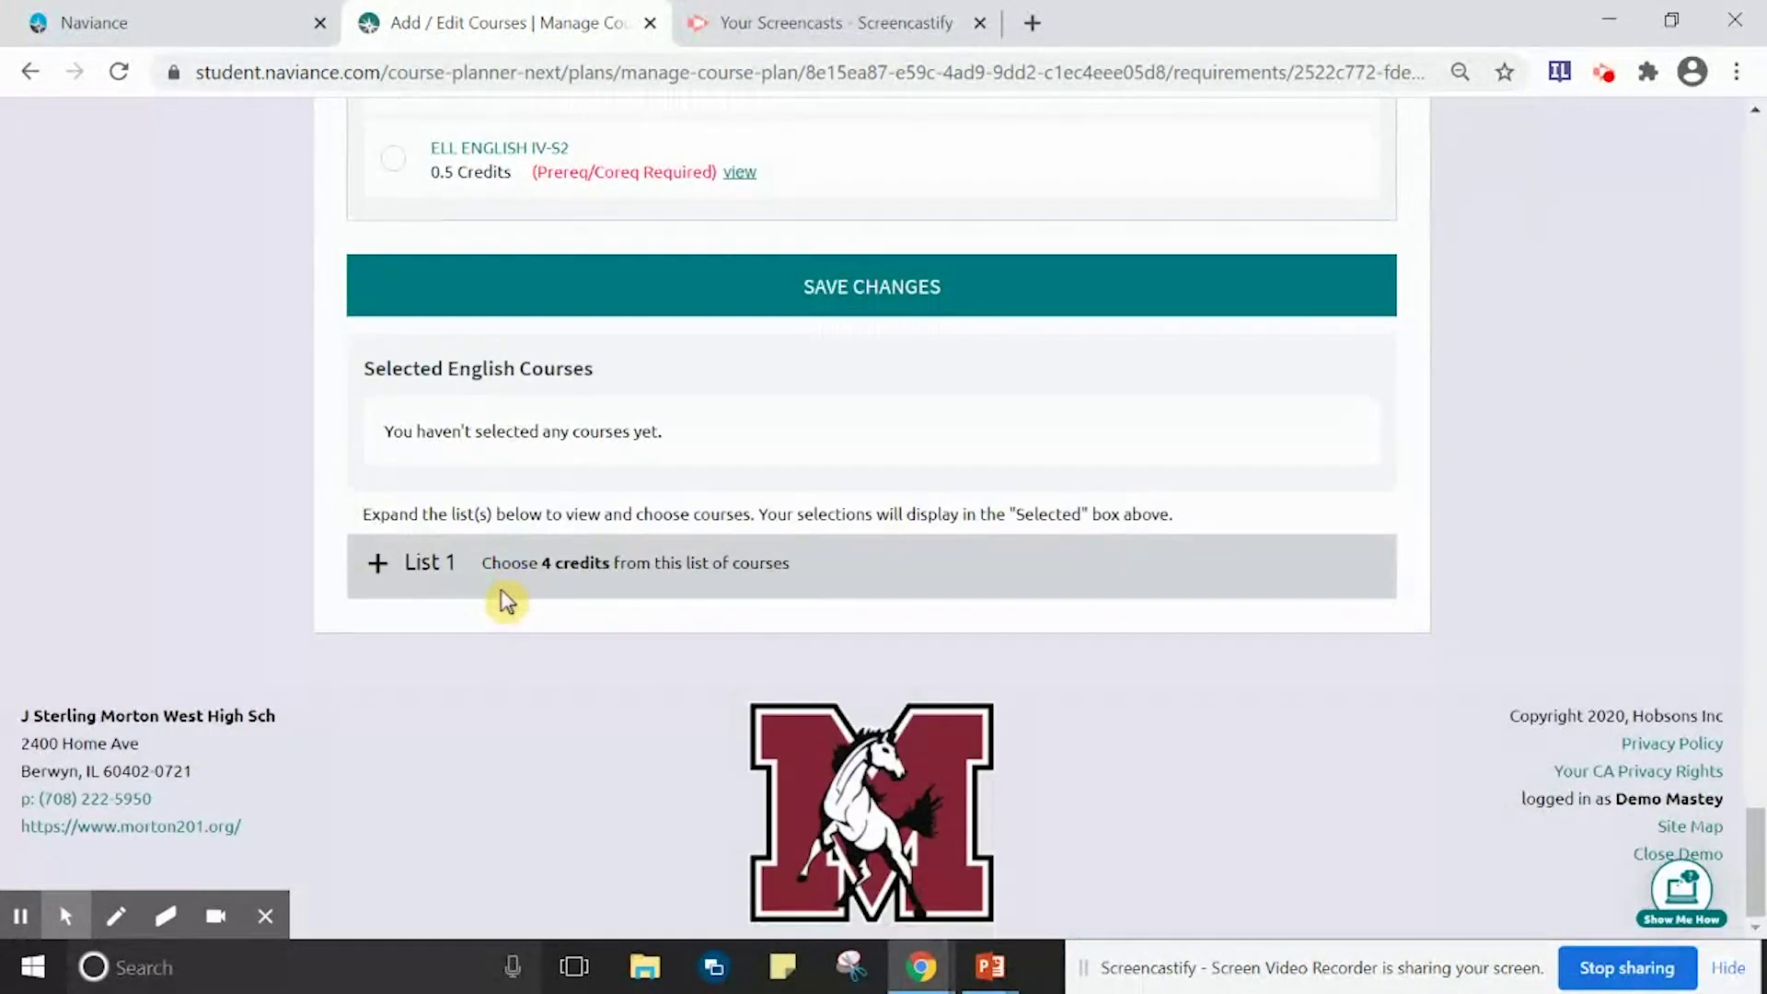
pyautogui.click(737, 291)
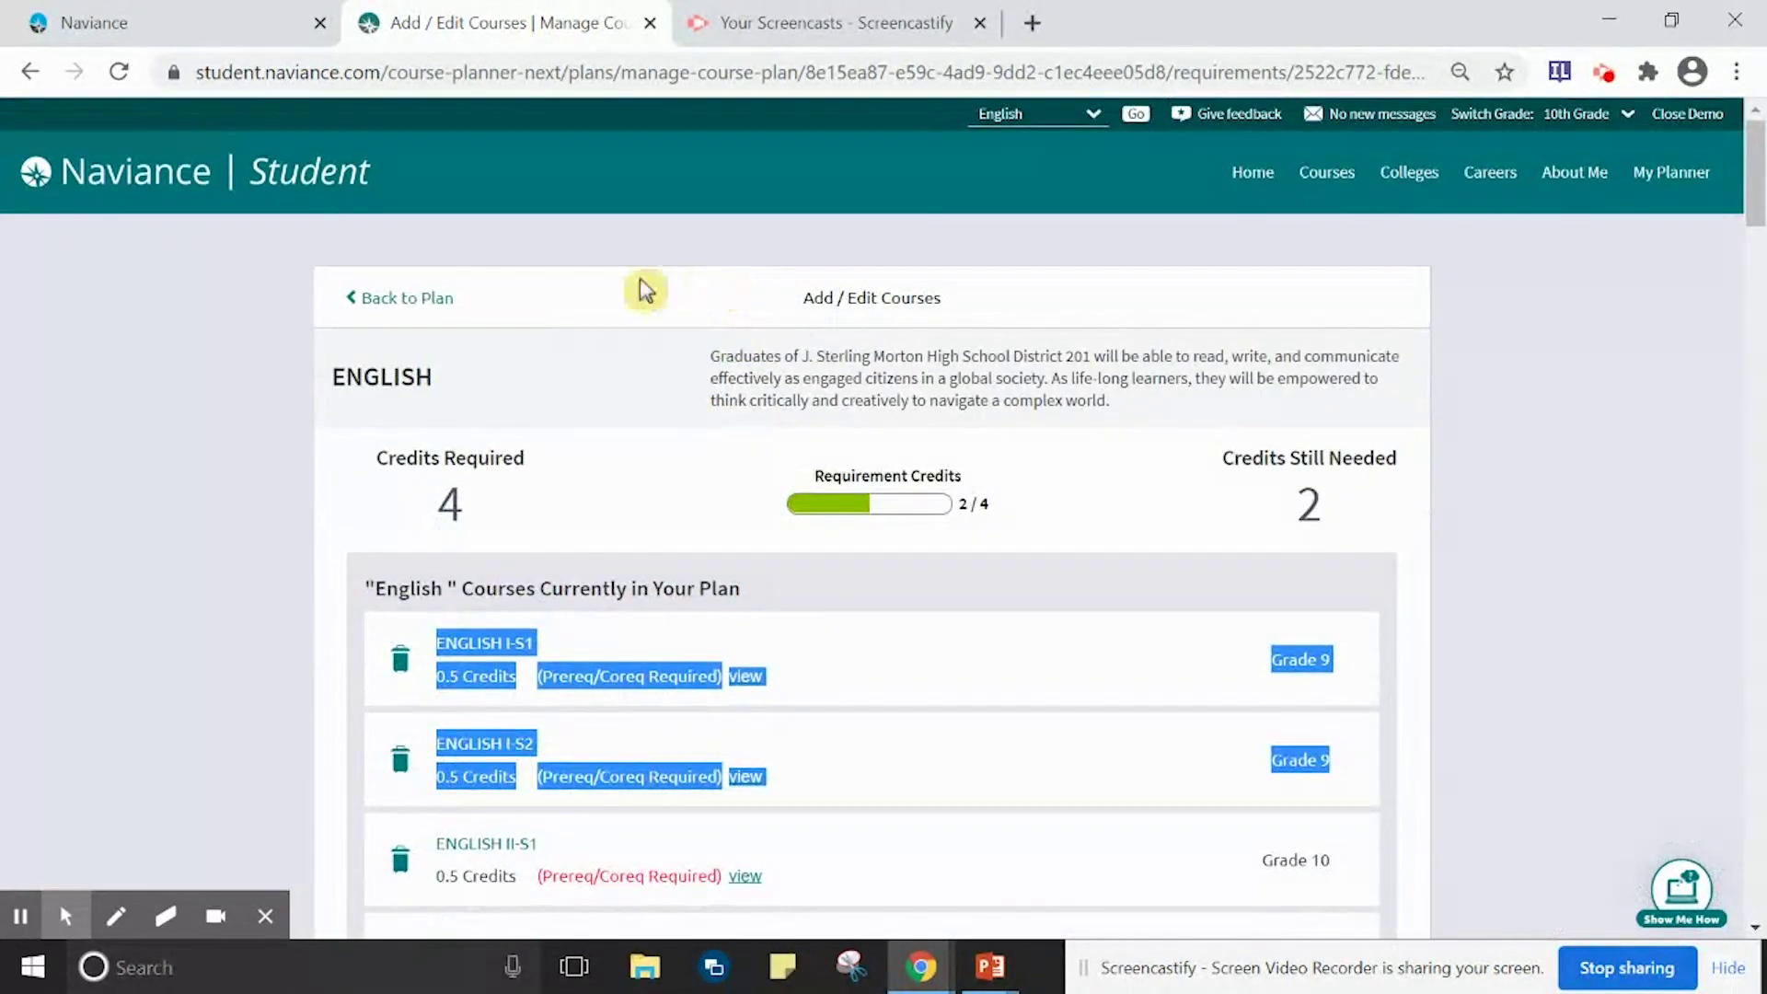
pyautogui.click(416, 298)
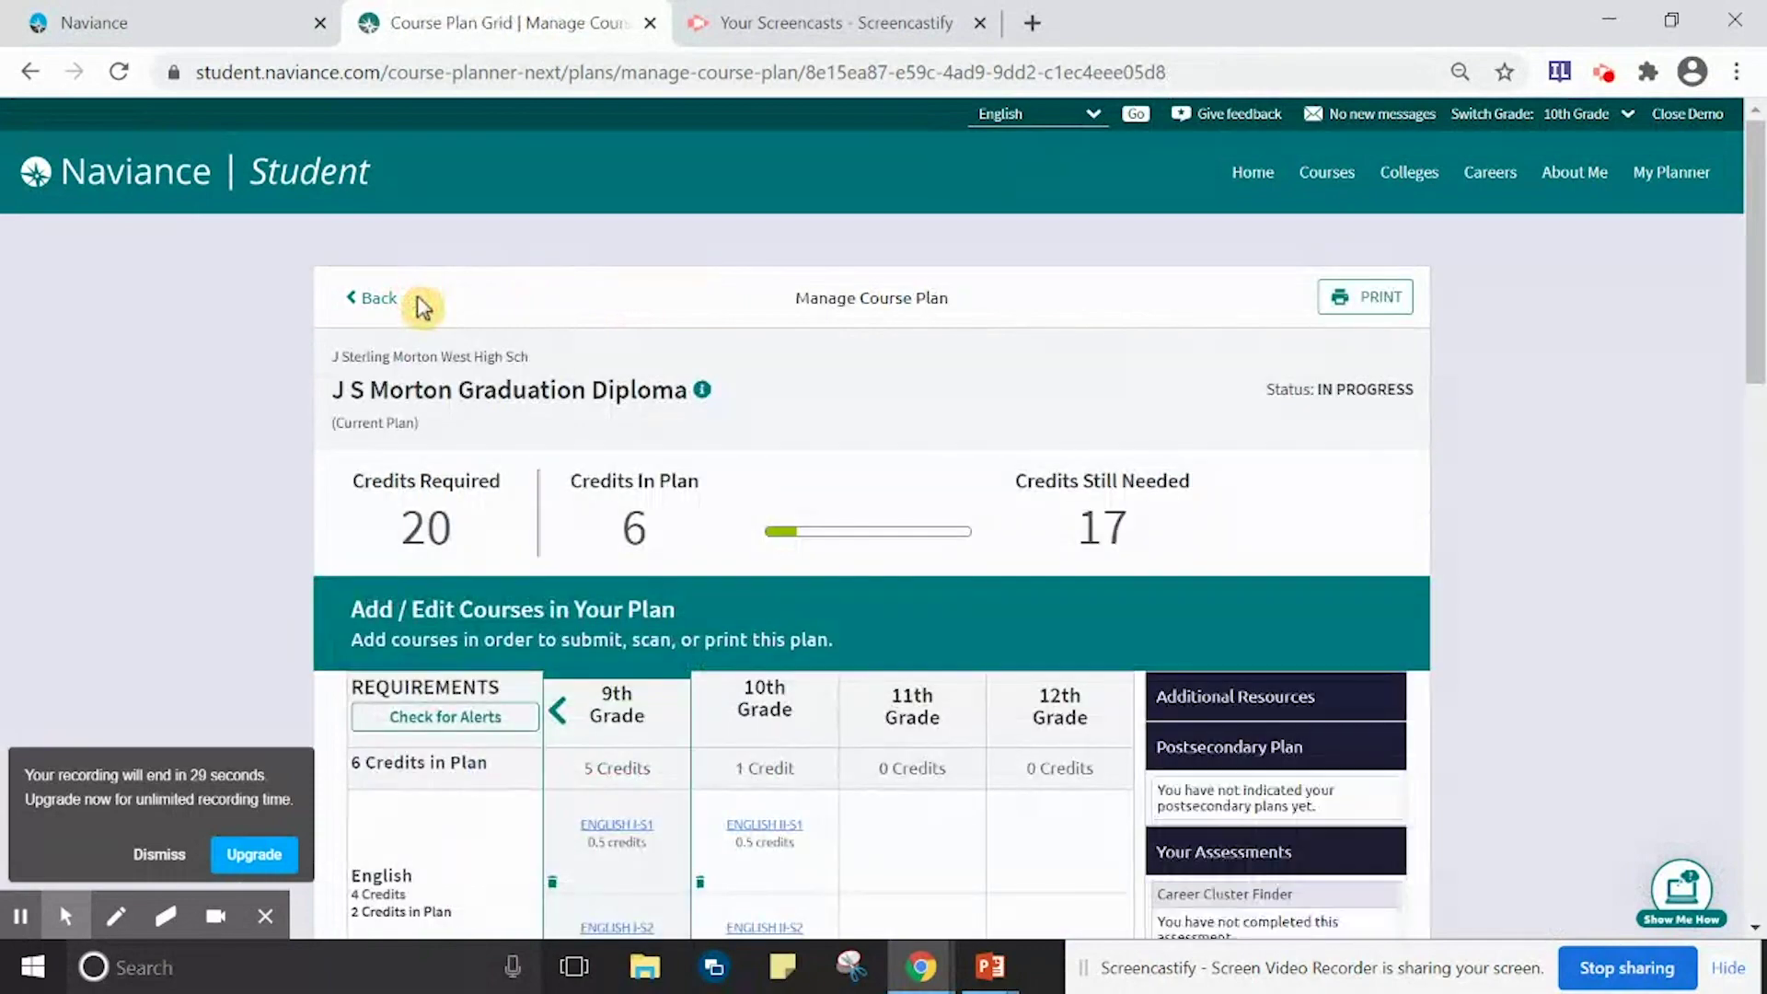
pyautogui.scroll(-3, 541, 423)
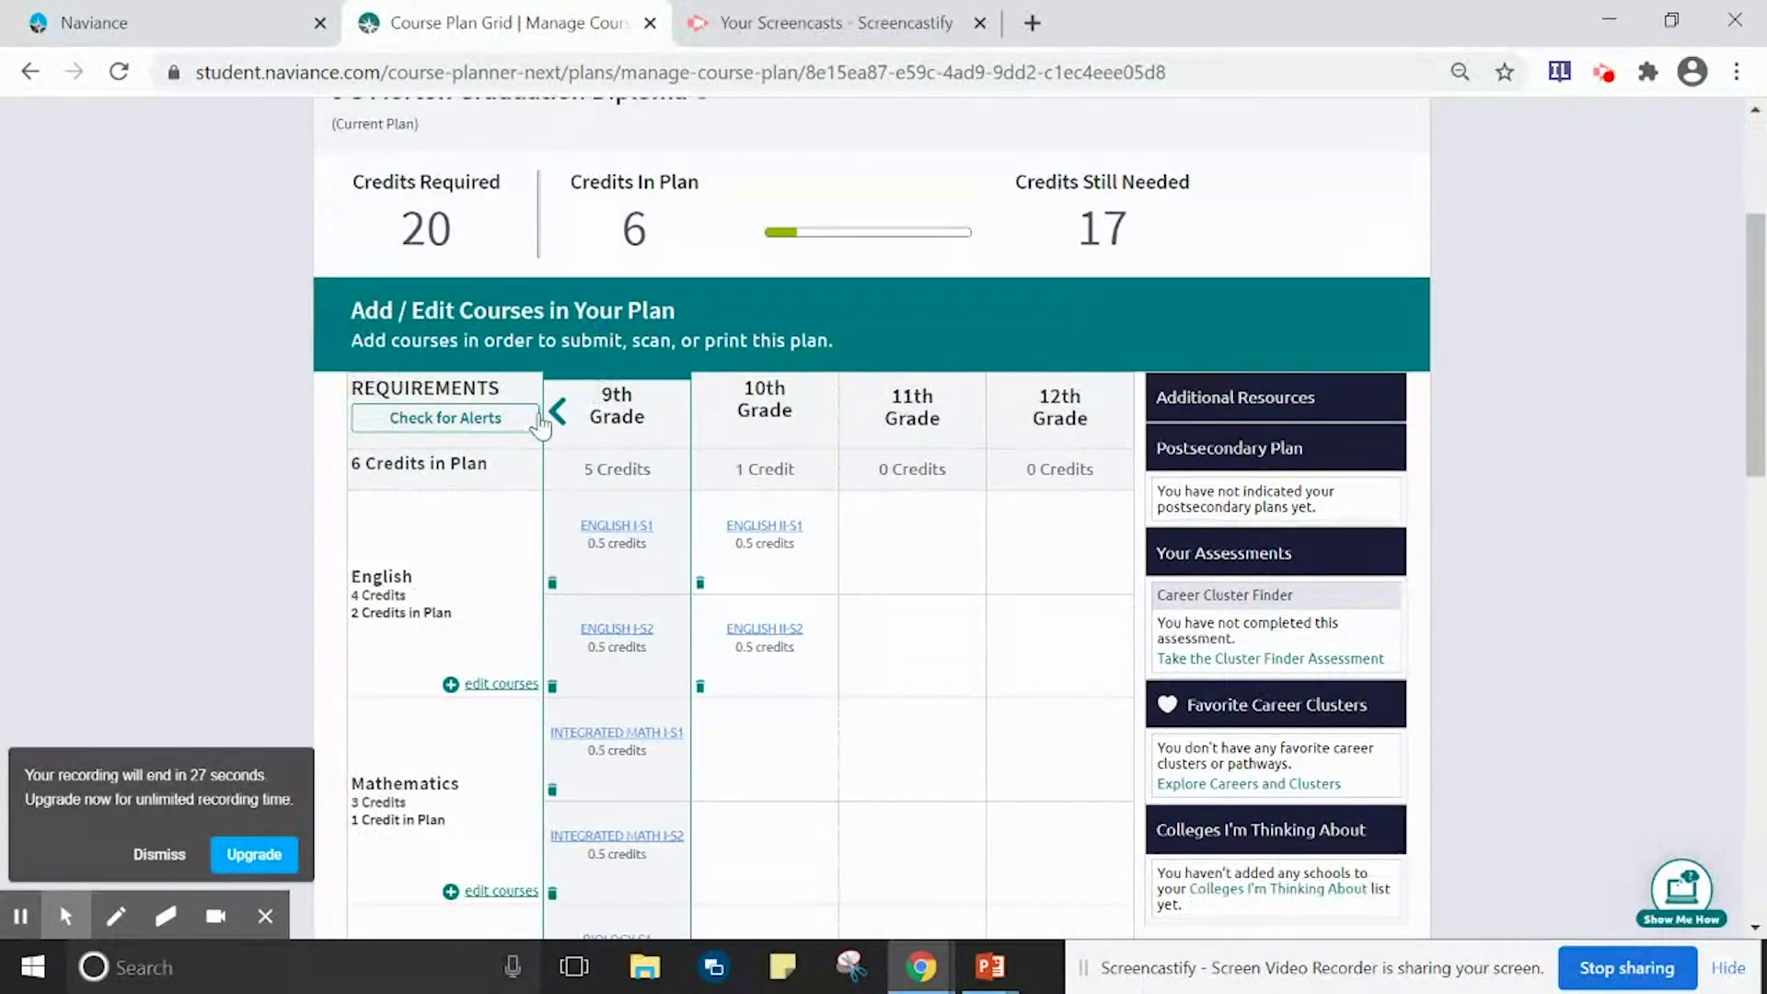
pyautogui.click(159, 854)
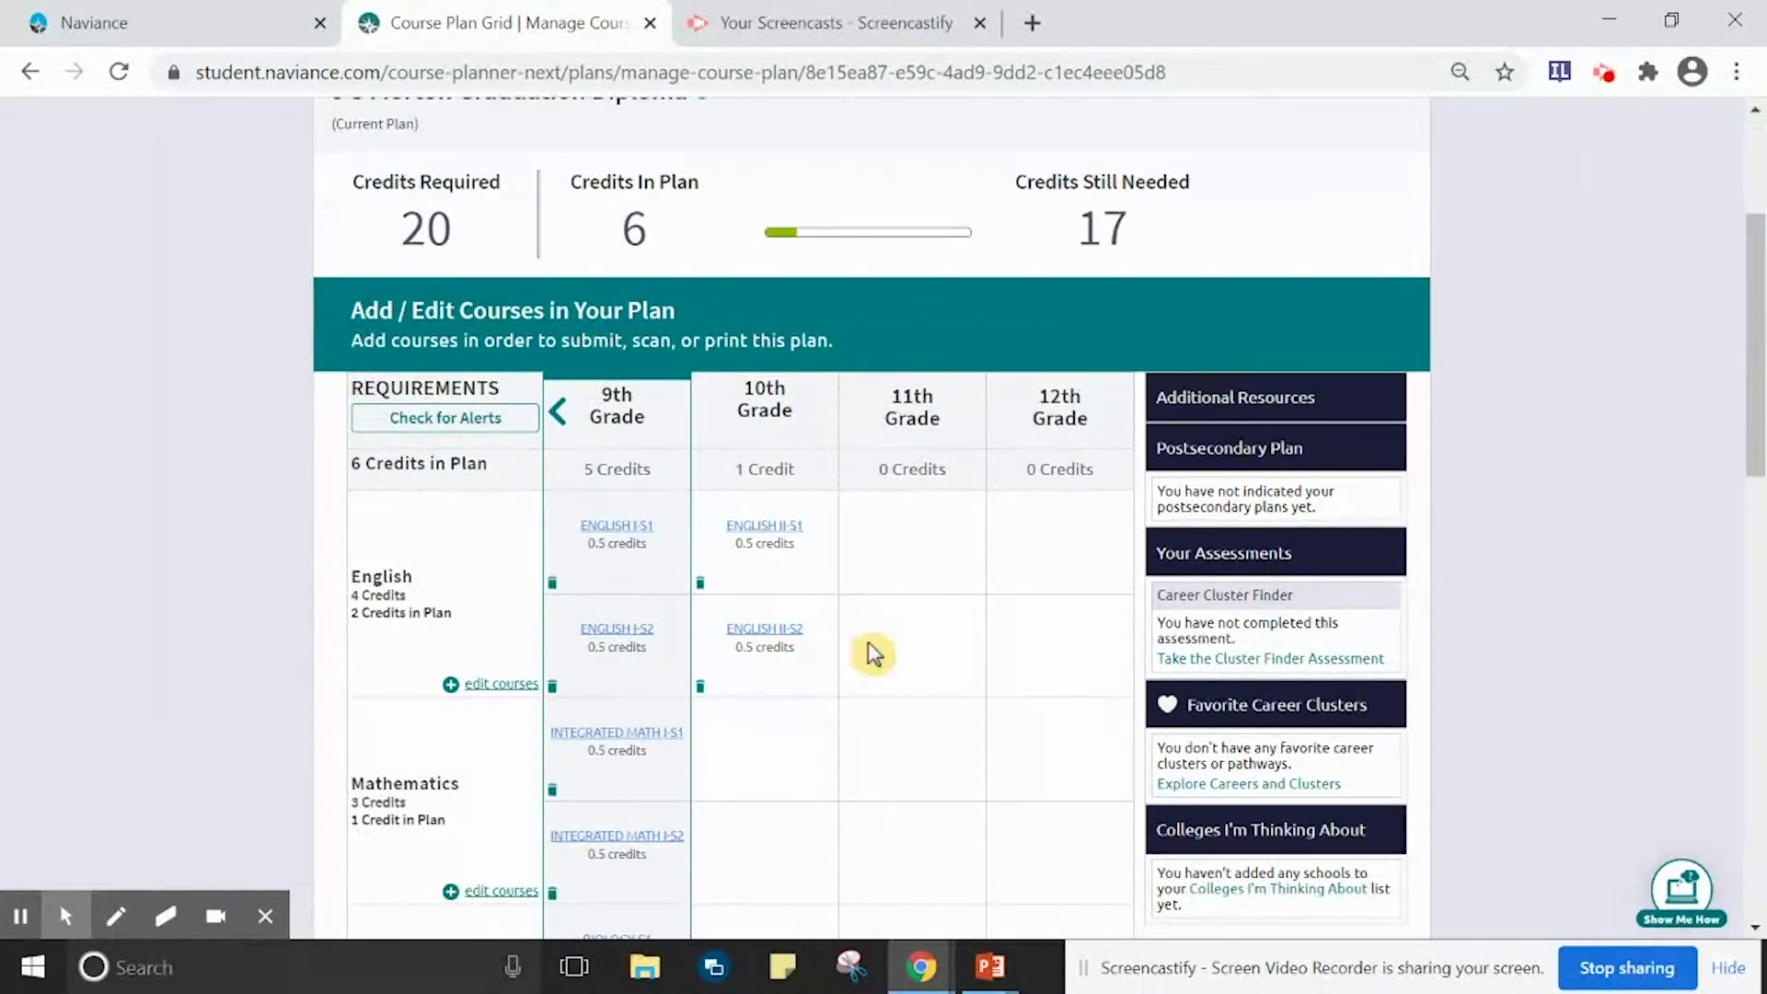
pyautogui.scroll(-2, 868, 642)
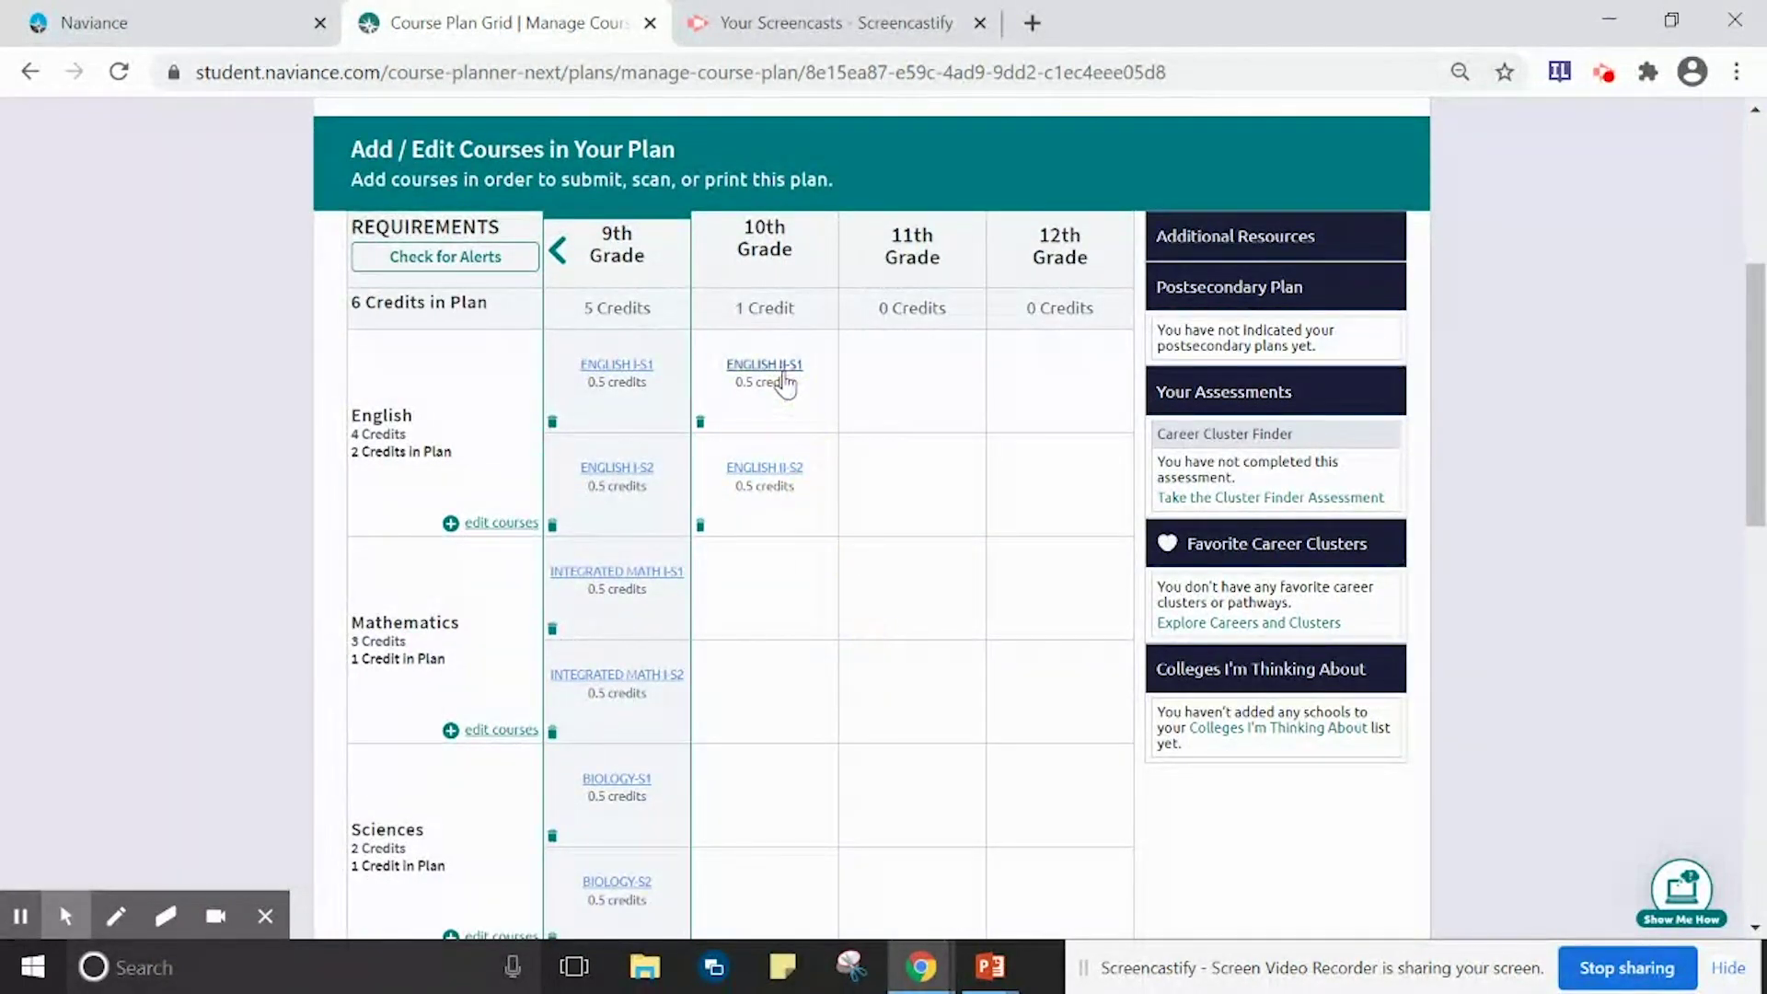